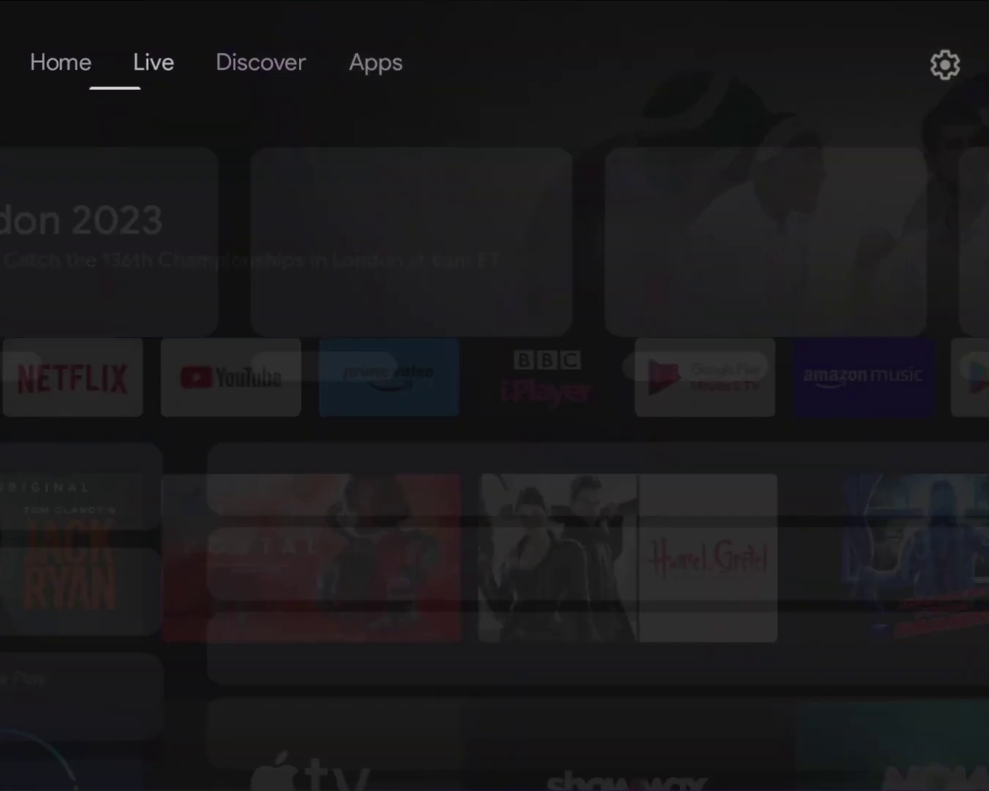
Move to the Apps tab and step across the streaming app tiles and rows
key("Right")
key("Right")
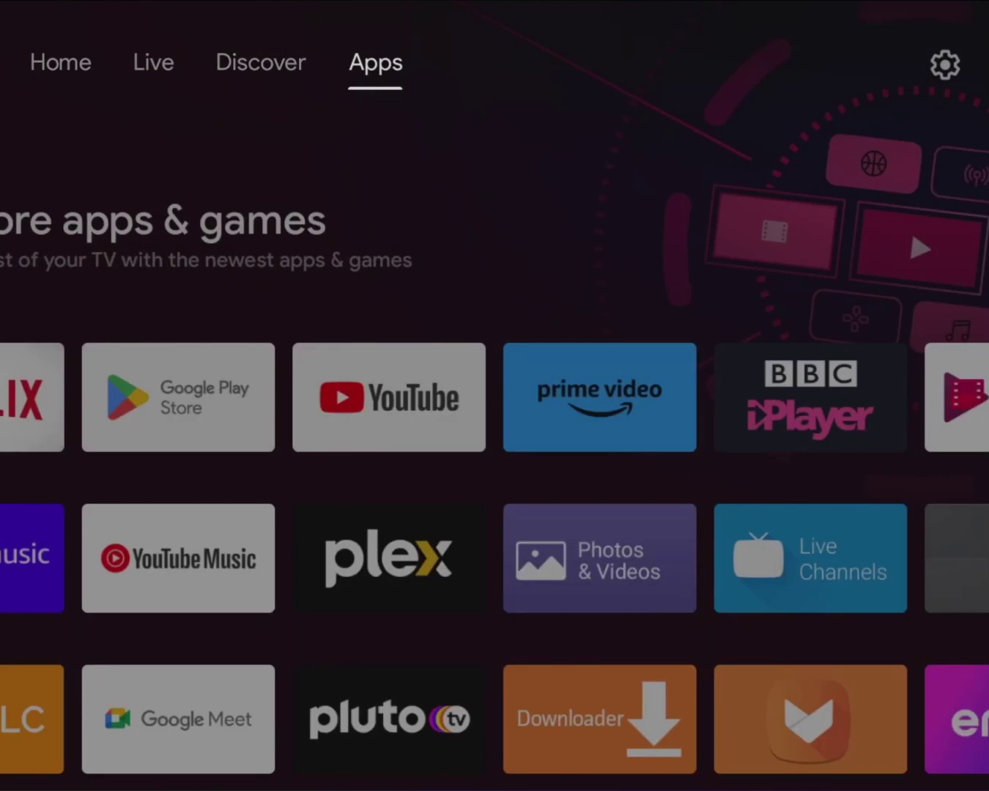
key("Down")
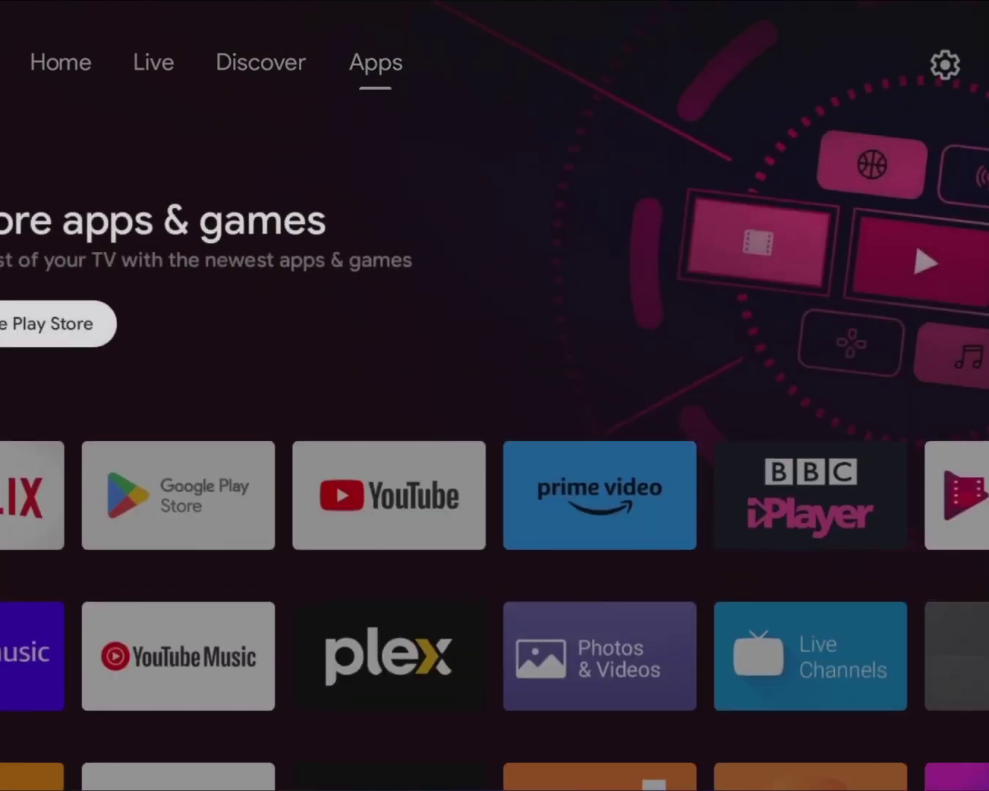
key("Down")
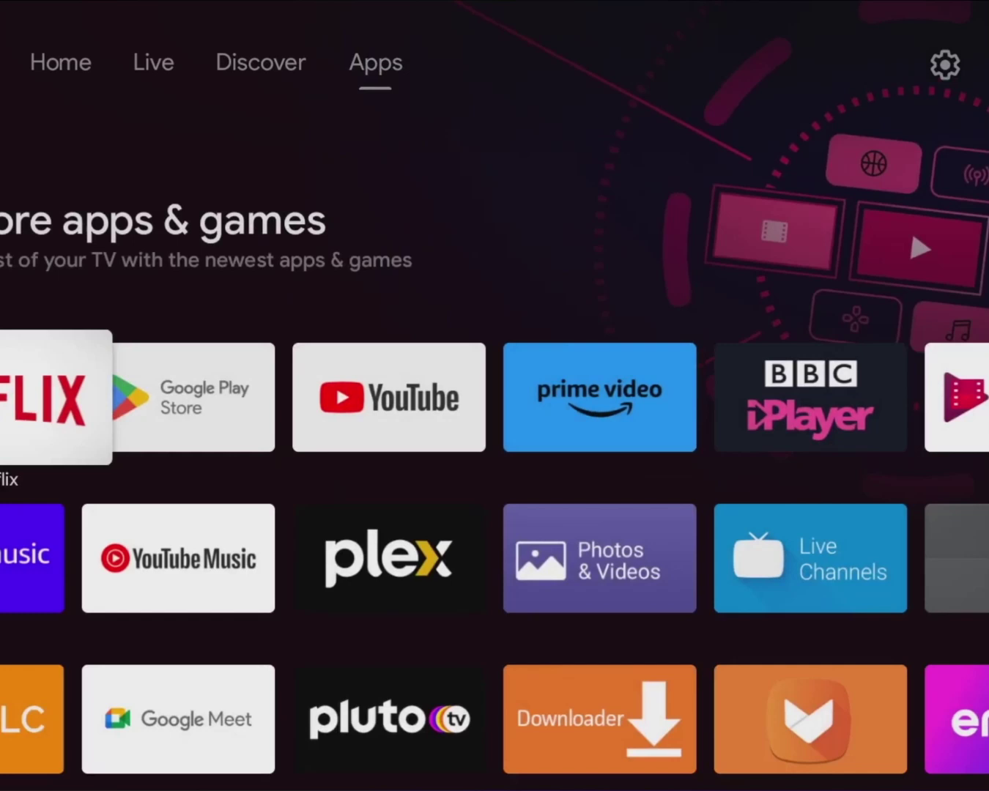
key("Right")
key("Right")
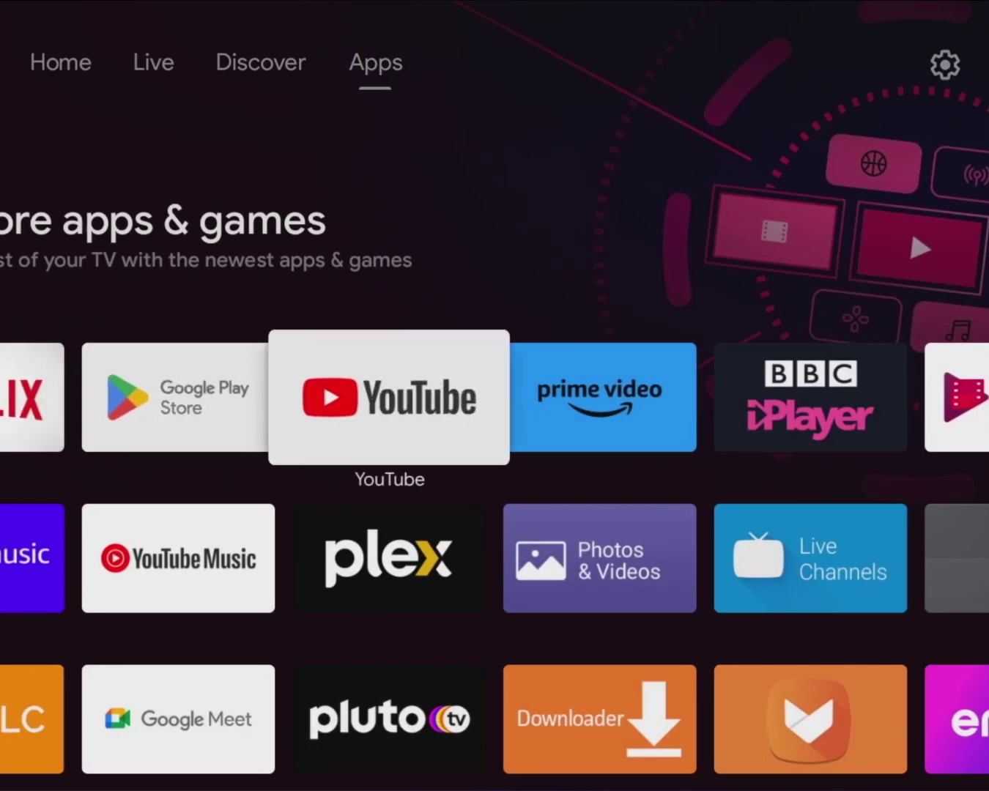
key("Right")
key("Right")
key("Left")
key("Left")
key("Left")
key("Right")
key("Right")
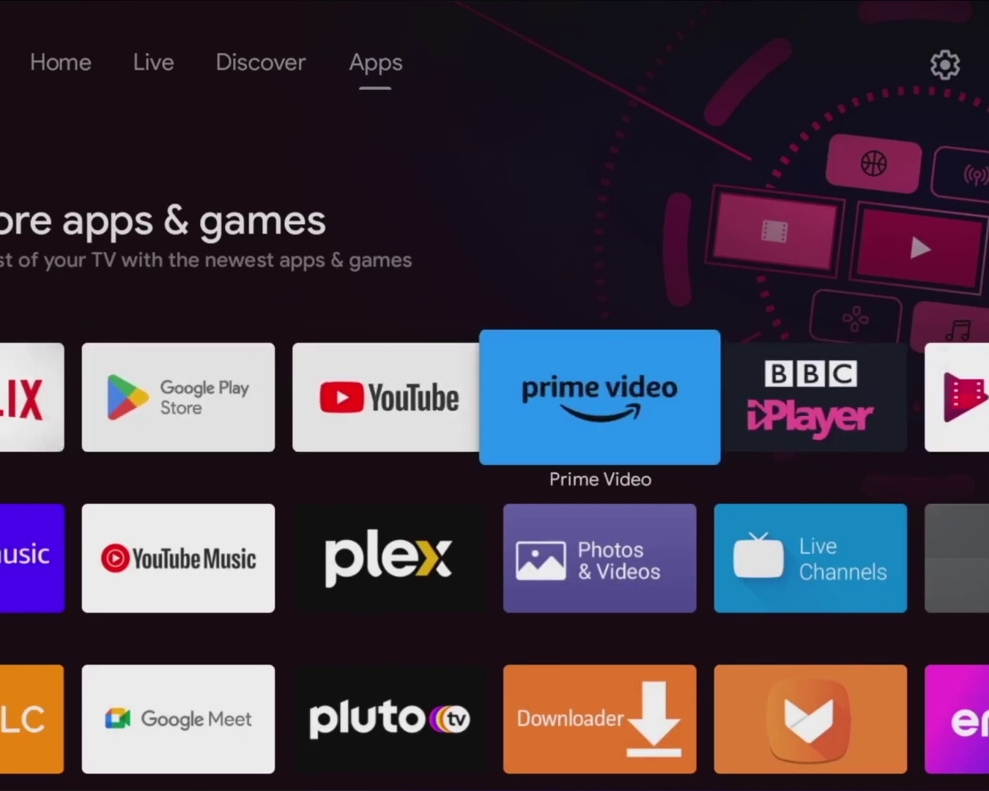
key("Right")
key("Right")
key("Down")
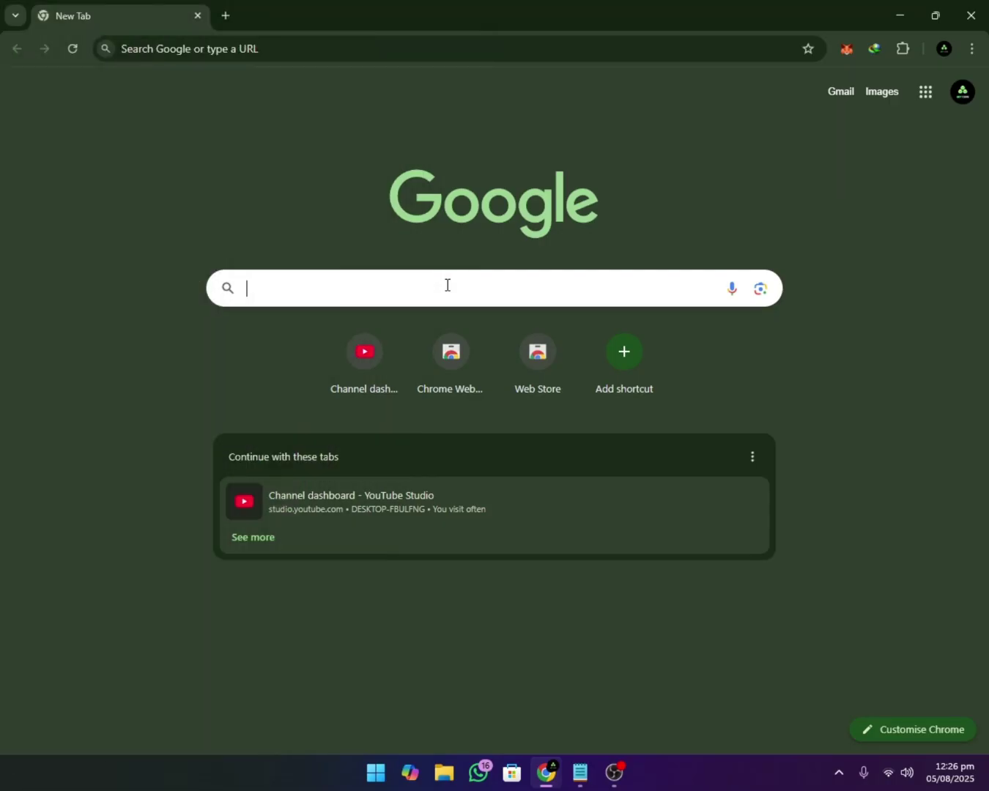
Open the pasted Google Drive link to the Android TV 9.iso file page
left_click(447, 285)
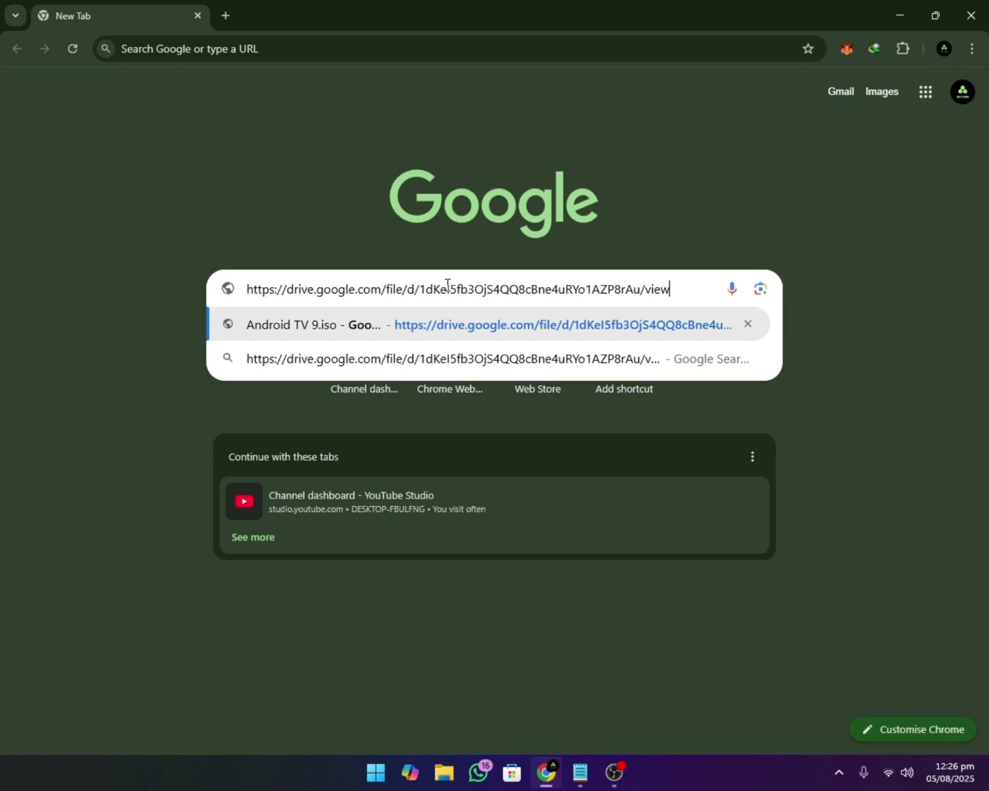
key("Return")
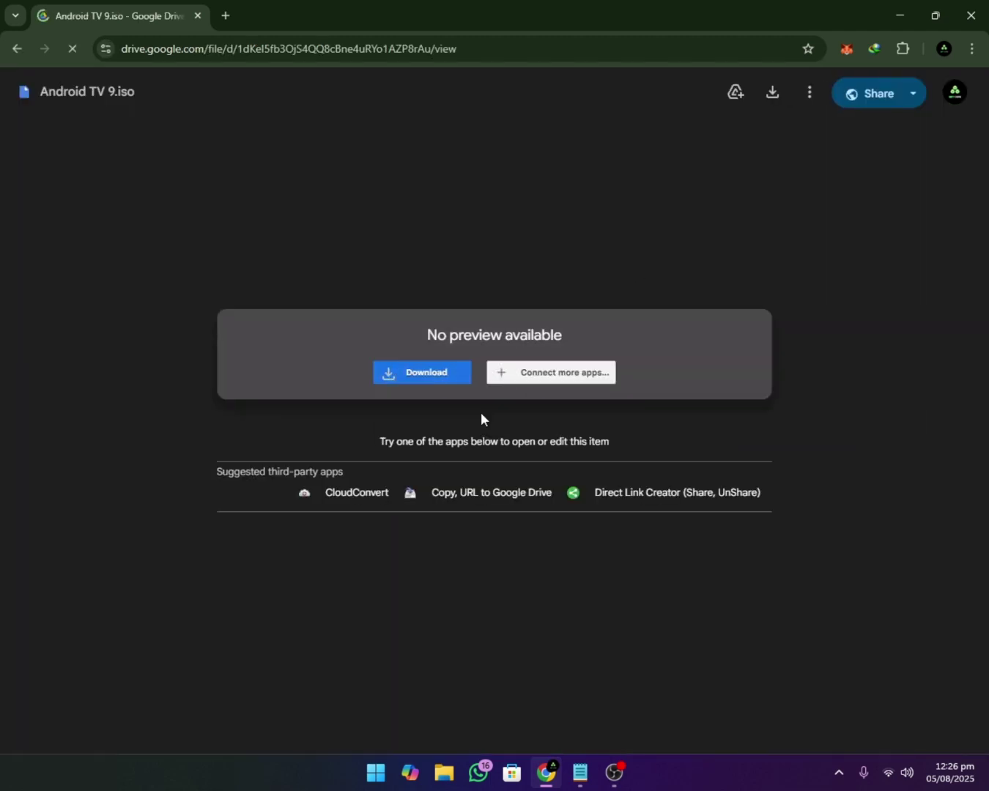
Request the 1.2 GB download past the scan warning, then cancel the IDM prompt
left_click(455, 375)
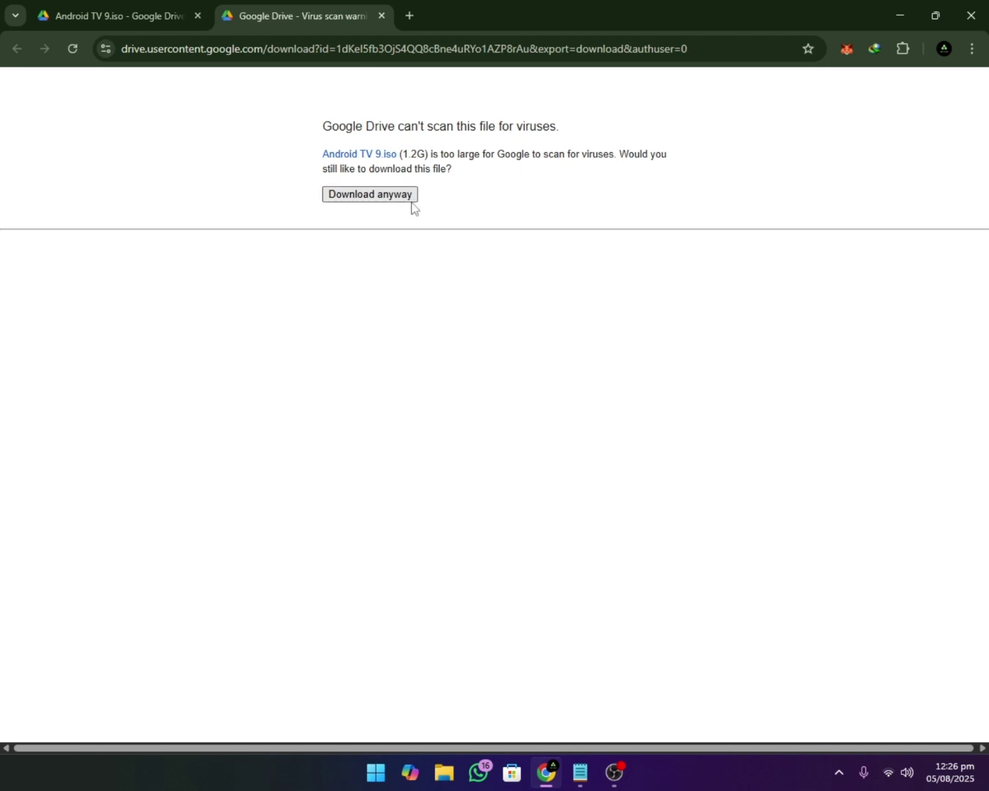
left_click(366, 198)
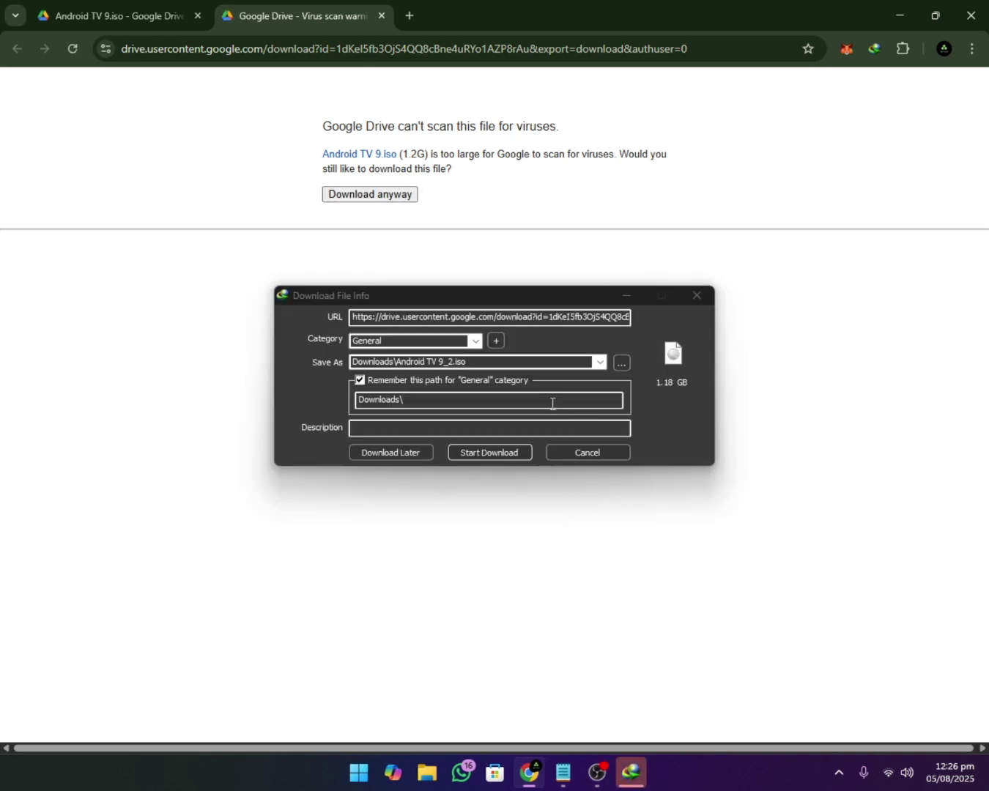
left_click_drag(525, 294, 541, 234)
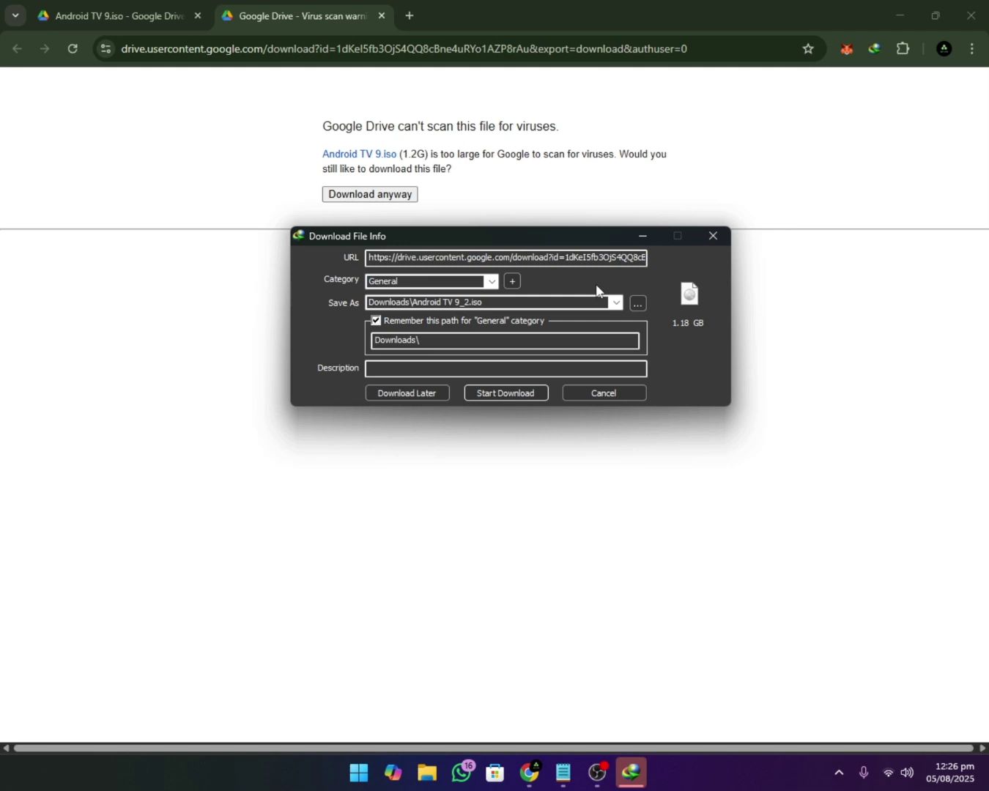
left_click(593, 389)
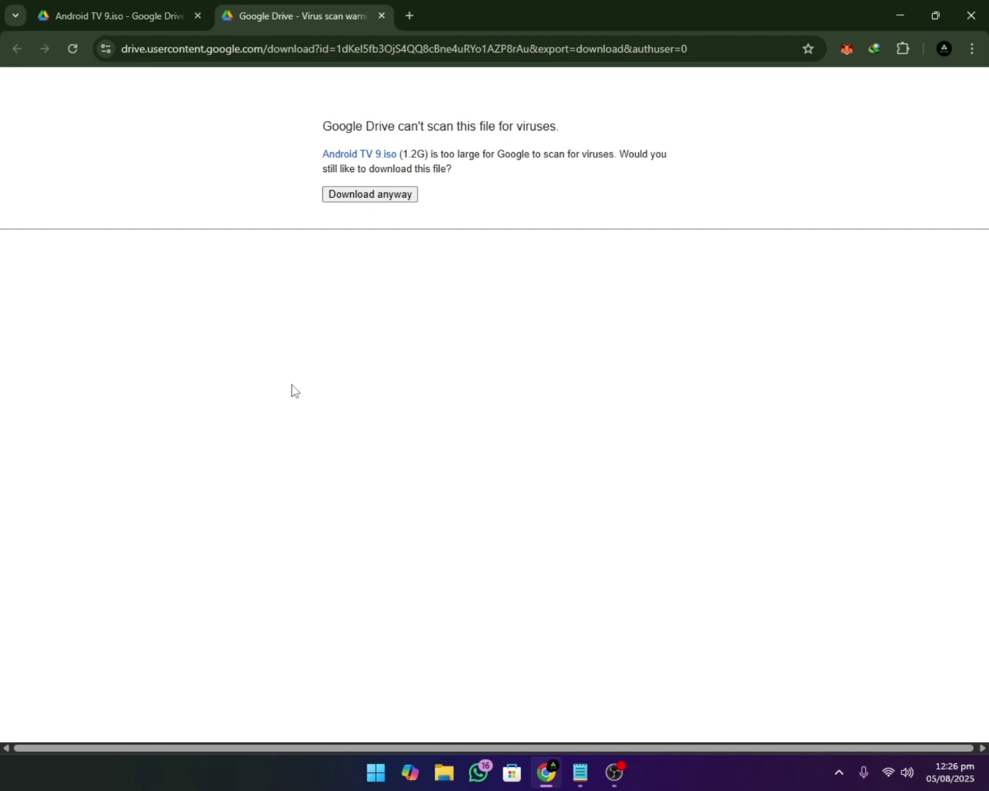
Search Google for 'rufus' in a new tab and open the official rufus.ie site
left_click(409, 15)
left_click(384, 280)
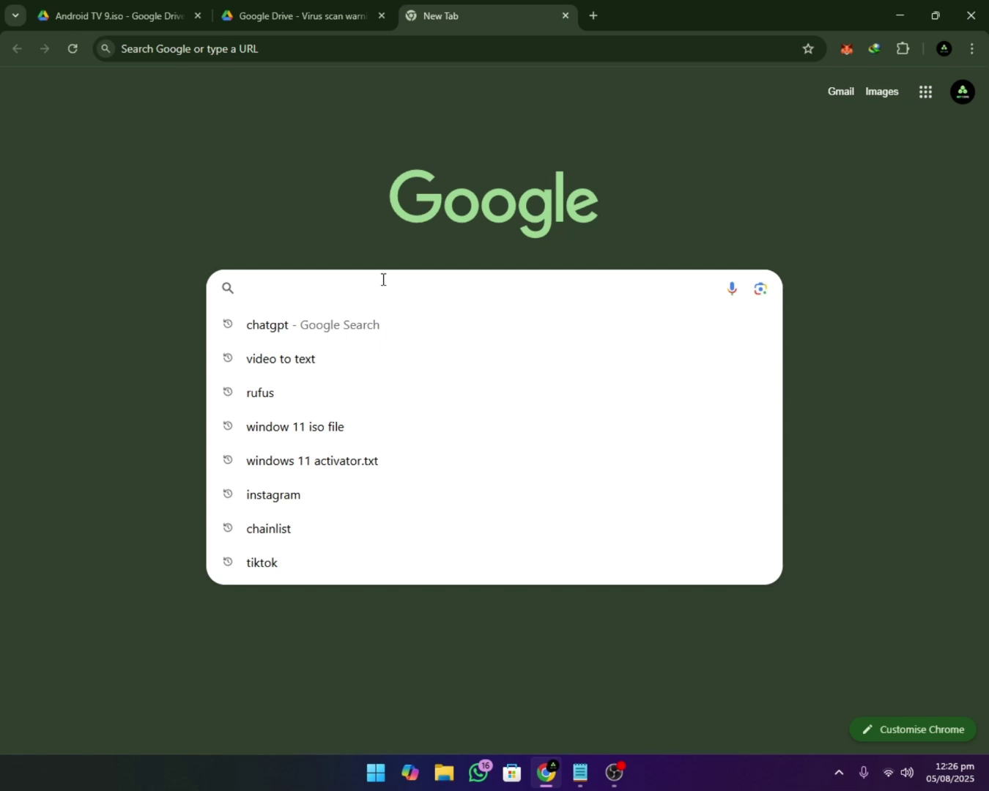
type("ru")
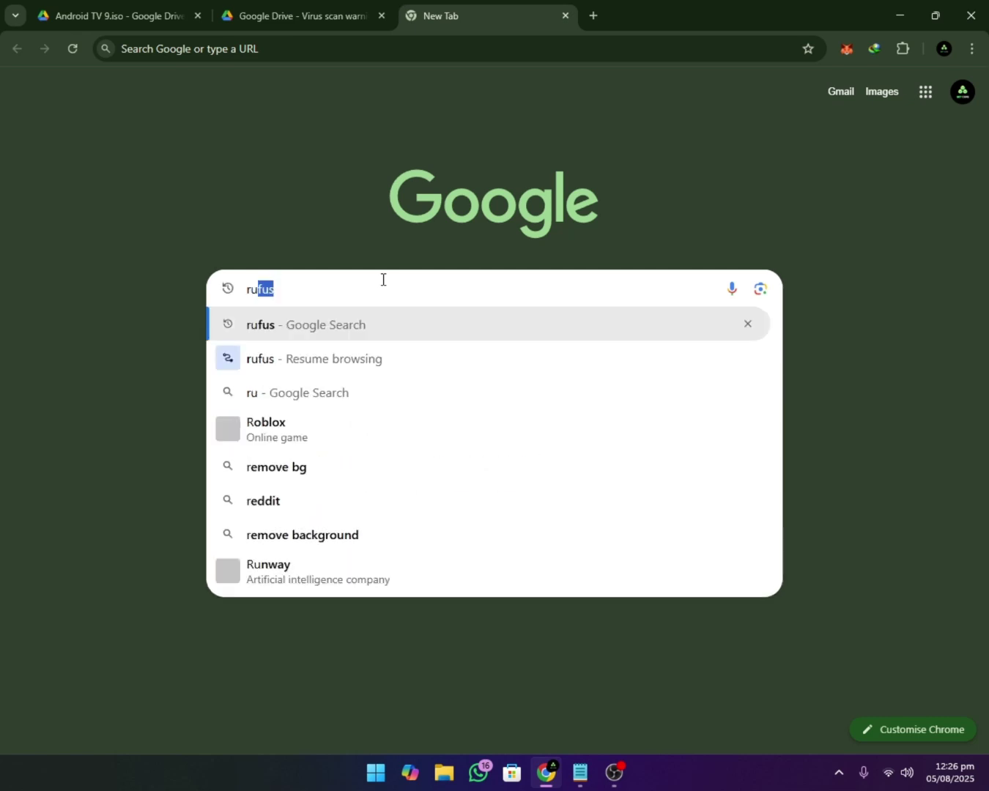
type("fus")
key("Return")
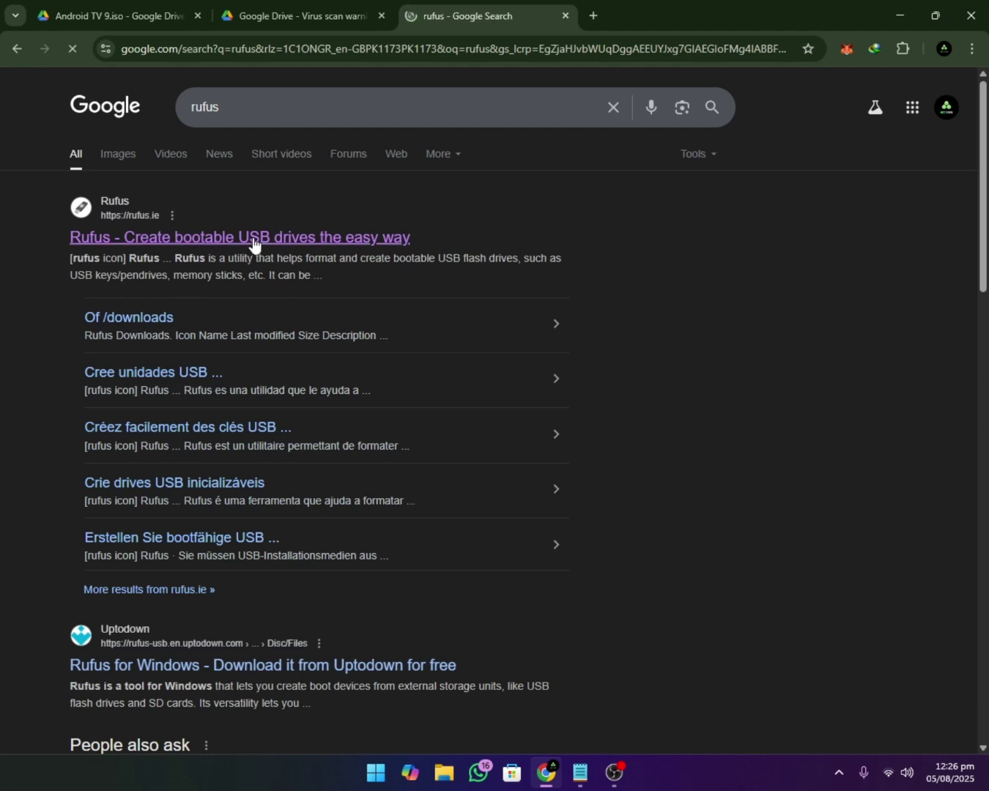
left_click(268, 236)
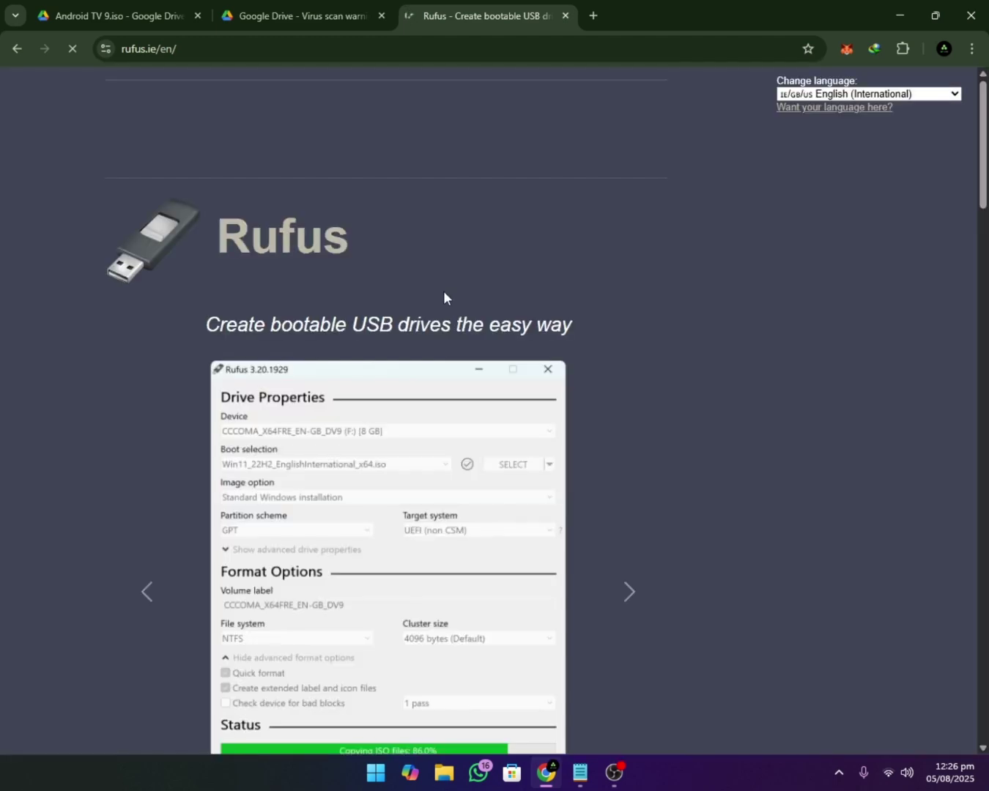
scroll(571, 370, "down", 5)
scroll(571, 370, "down", 6)
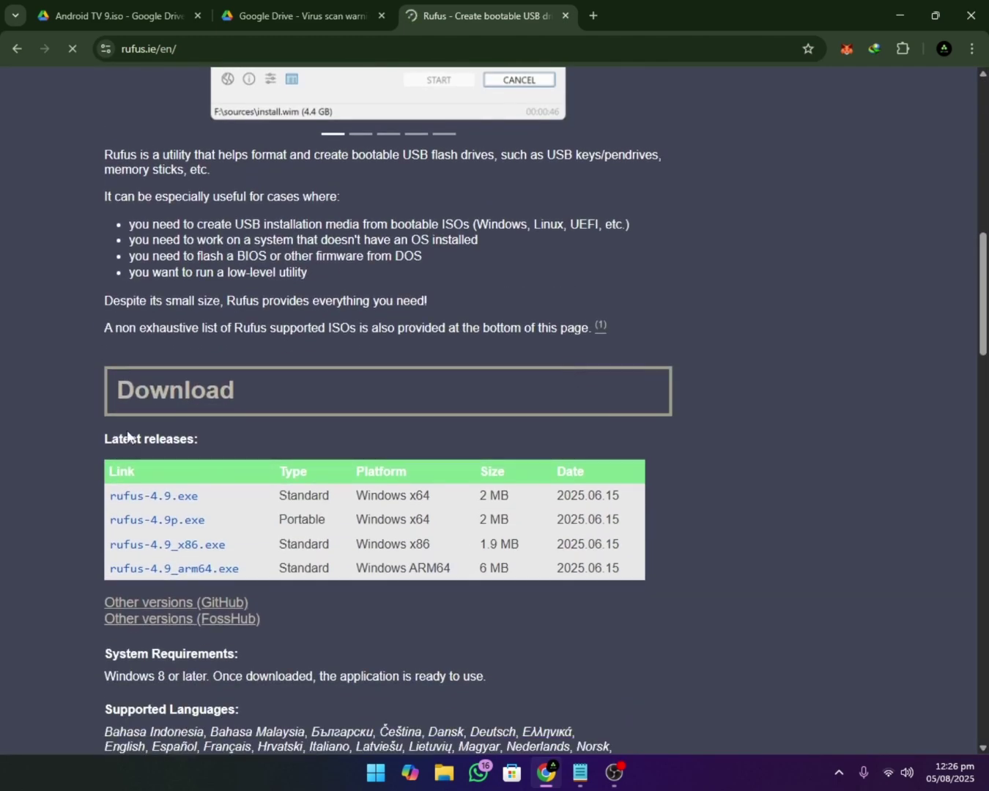
Start the rufus-4.9.exe download, skipping past the ad page
left_click(175, 495)
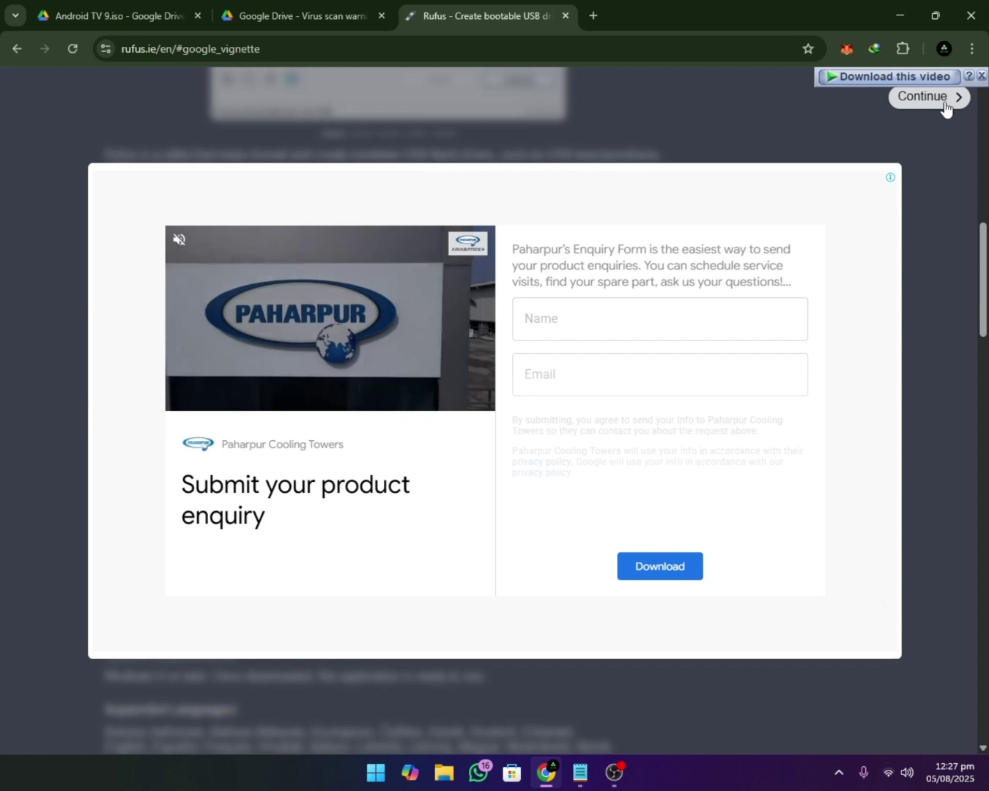
left_click(945, 106)
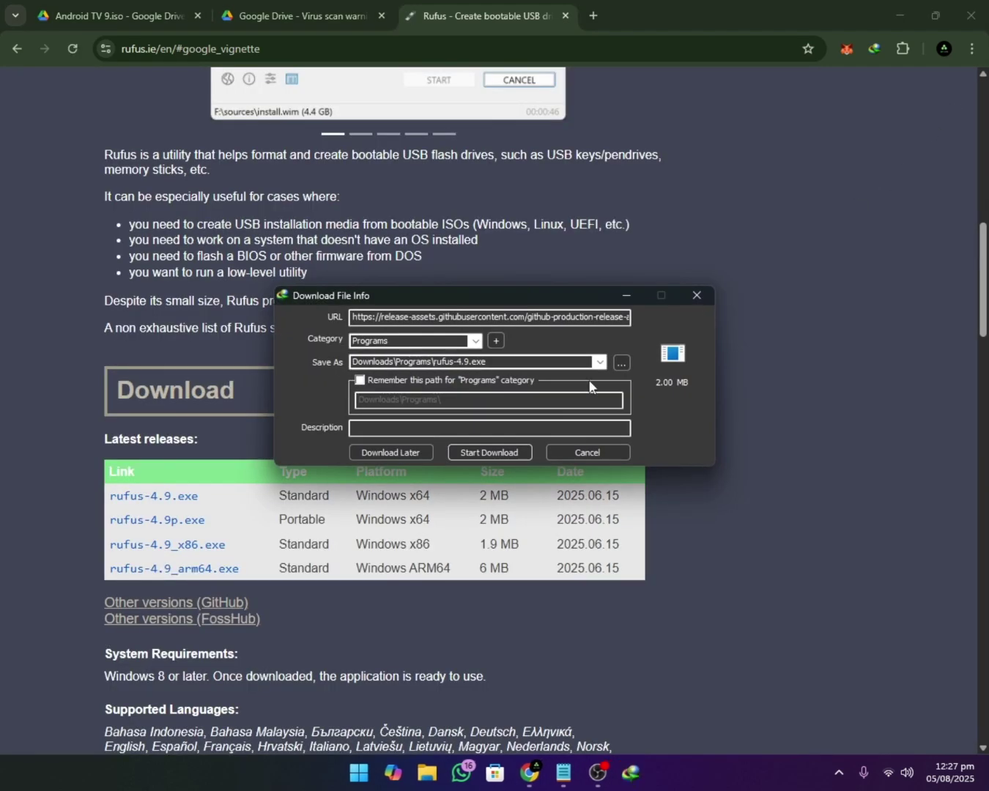
left_click(496, 448)
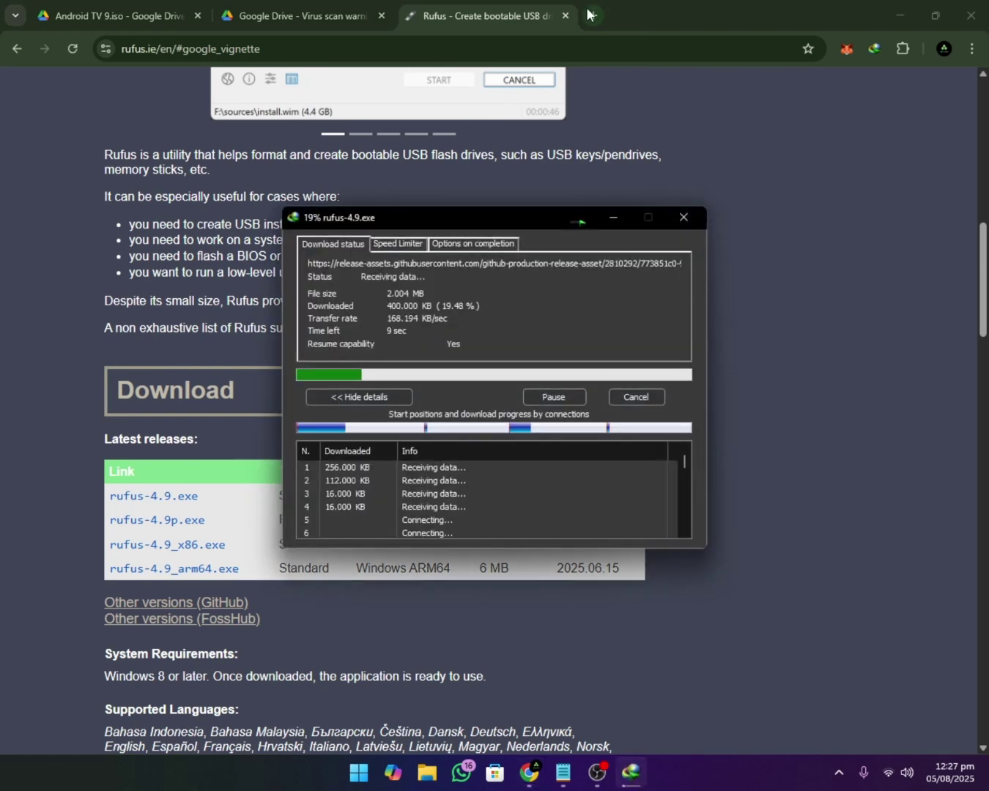
left_click(593, 17)
Search 'winrar download', open win-rar.com and dismiss the Rufus download notice
left_click(433, 291)
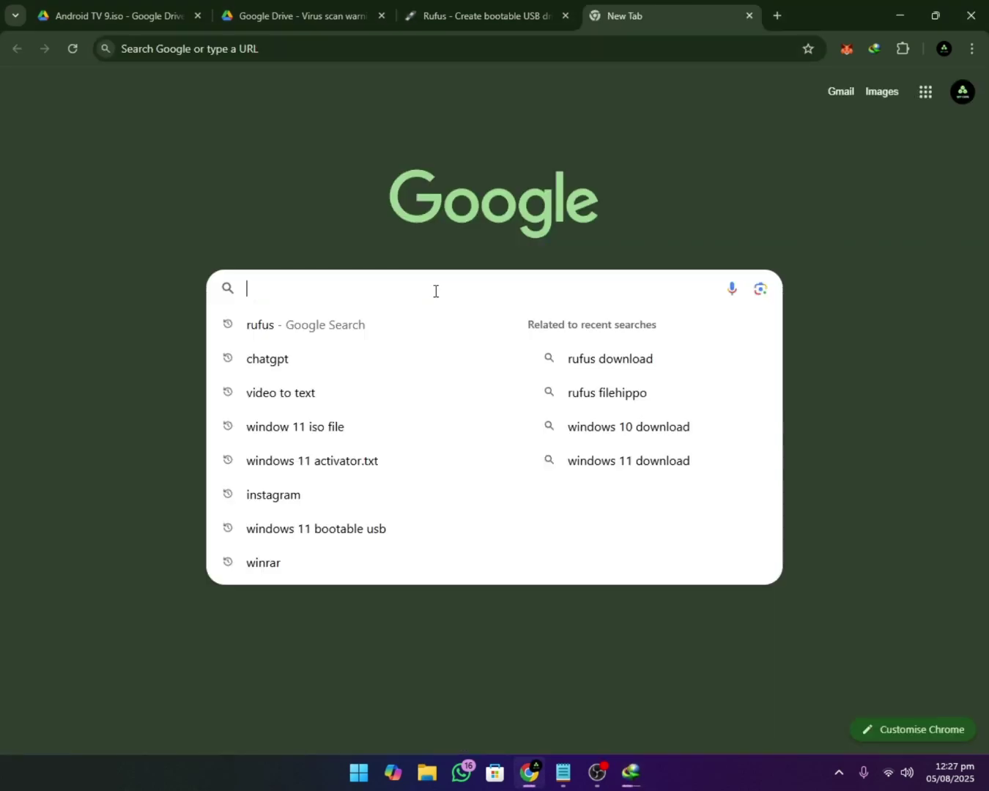
type("winr")
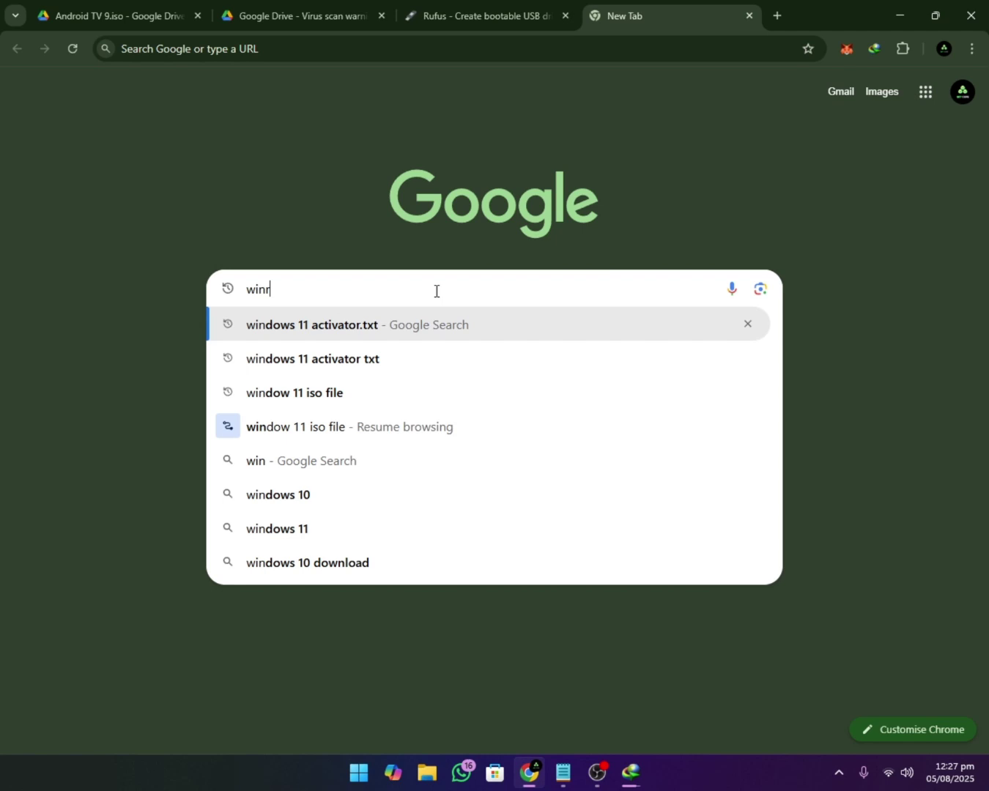
type("a")
left_click(335, 356)
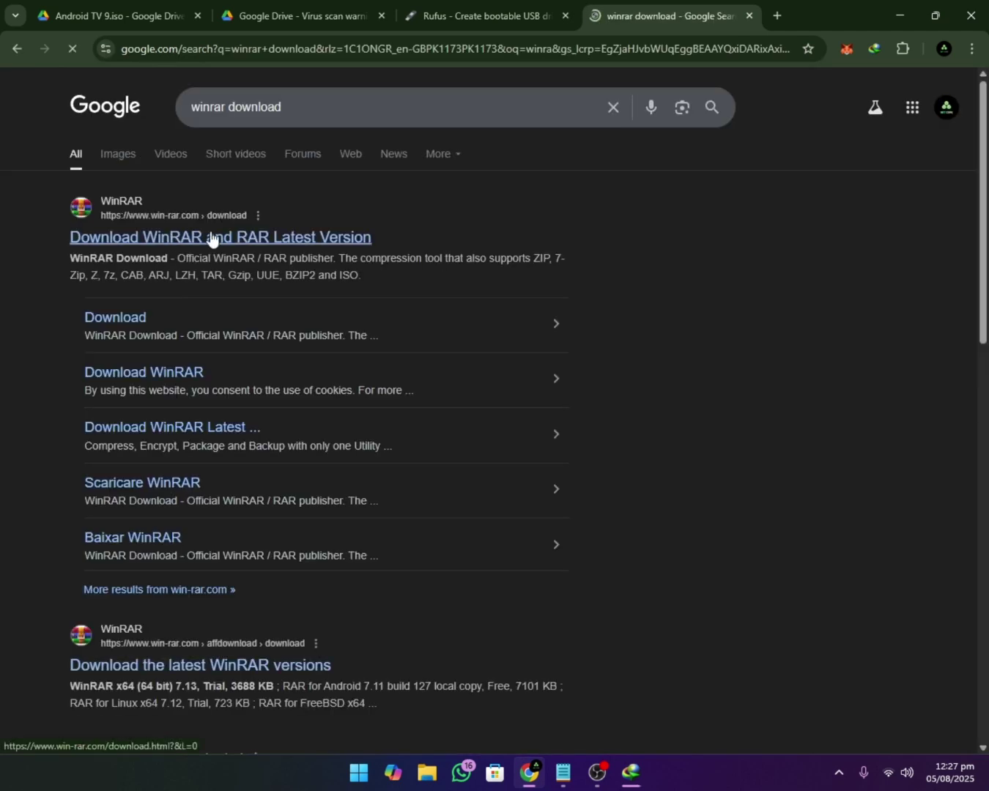
left_click(232, 239)
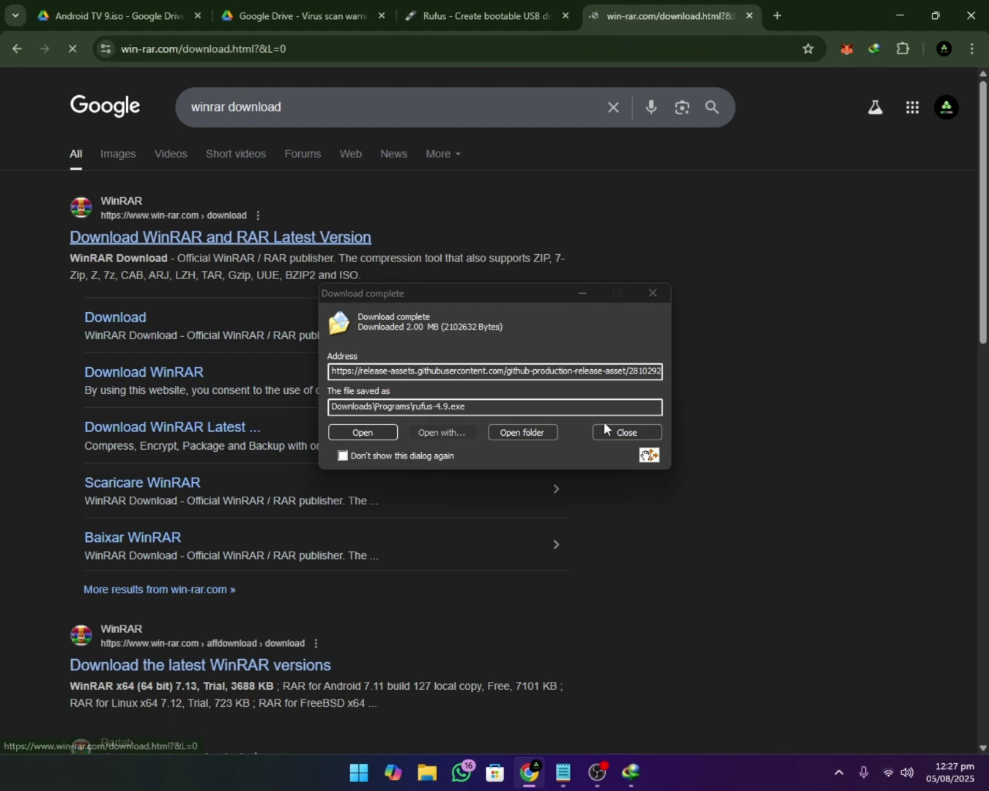
left_click(619, 433)
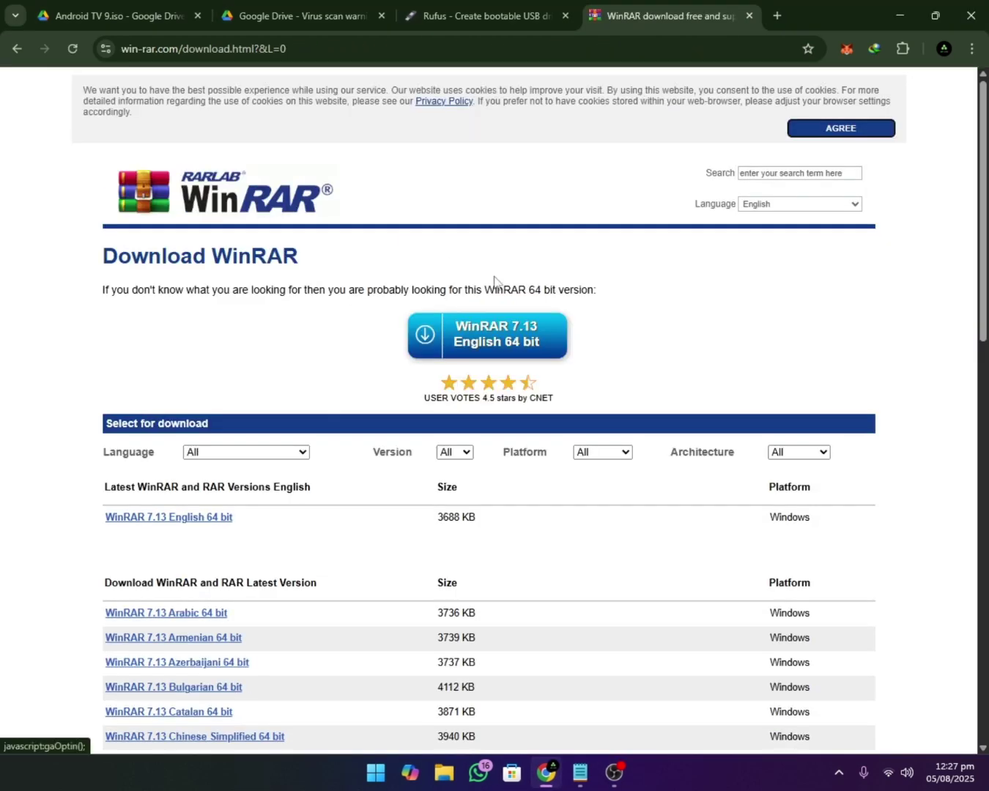
scroll(884, 275, "down", 3)
scroll(534, 338, "up", 3)
Download WinRAR 7.13 English 64 bit, close Chrome and launch the installer
left_click(512, 342)
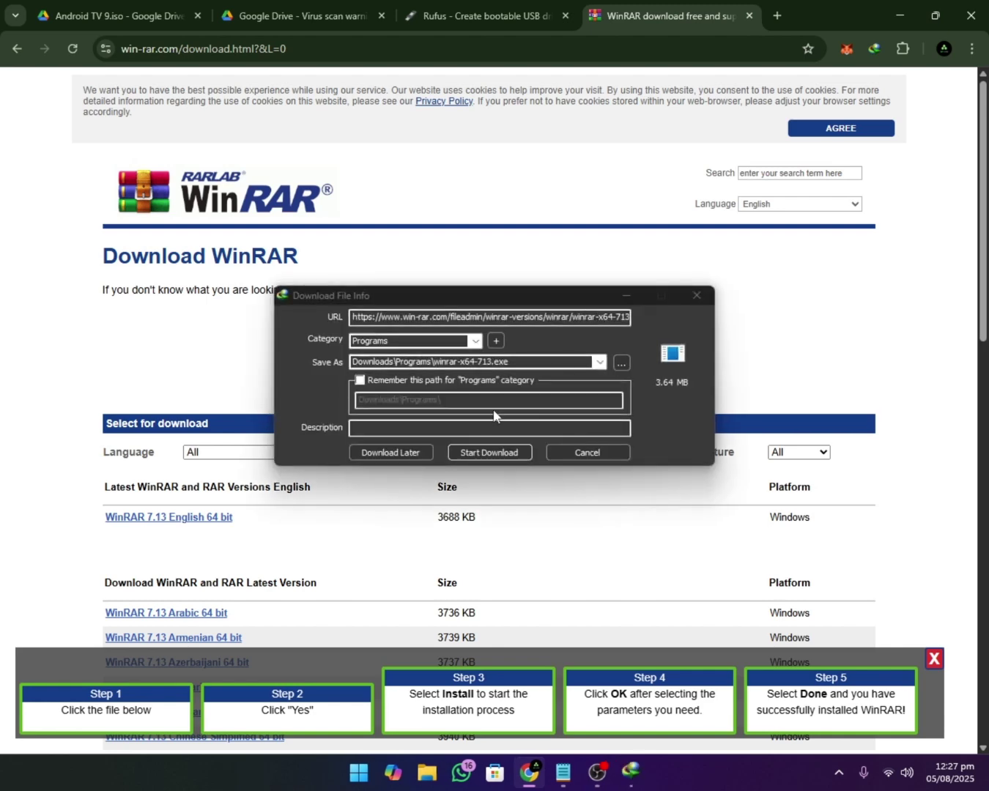
left_click(485, 453)
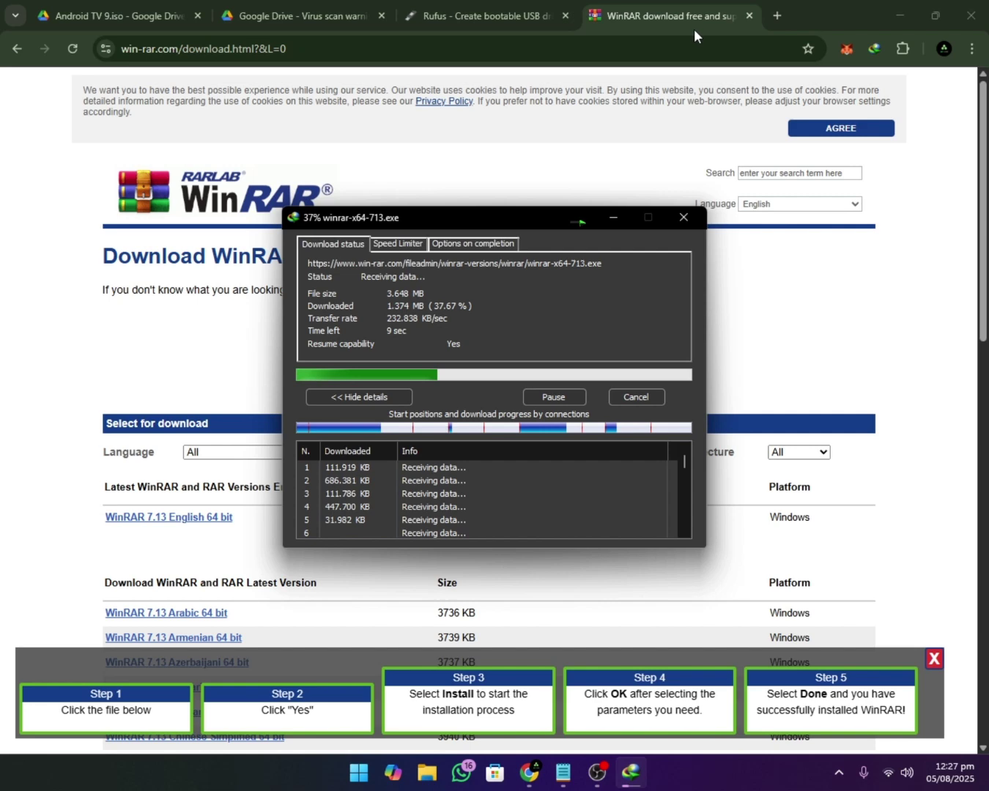
left_click(972, 15)
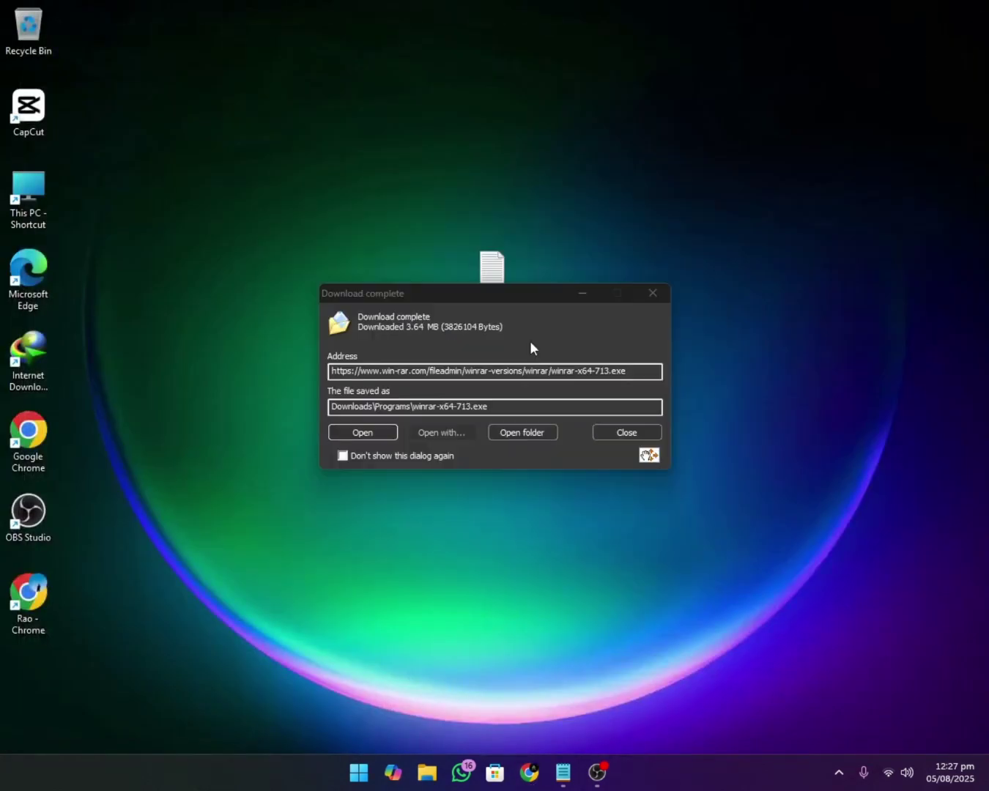
left_click(374, 432)
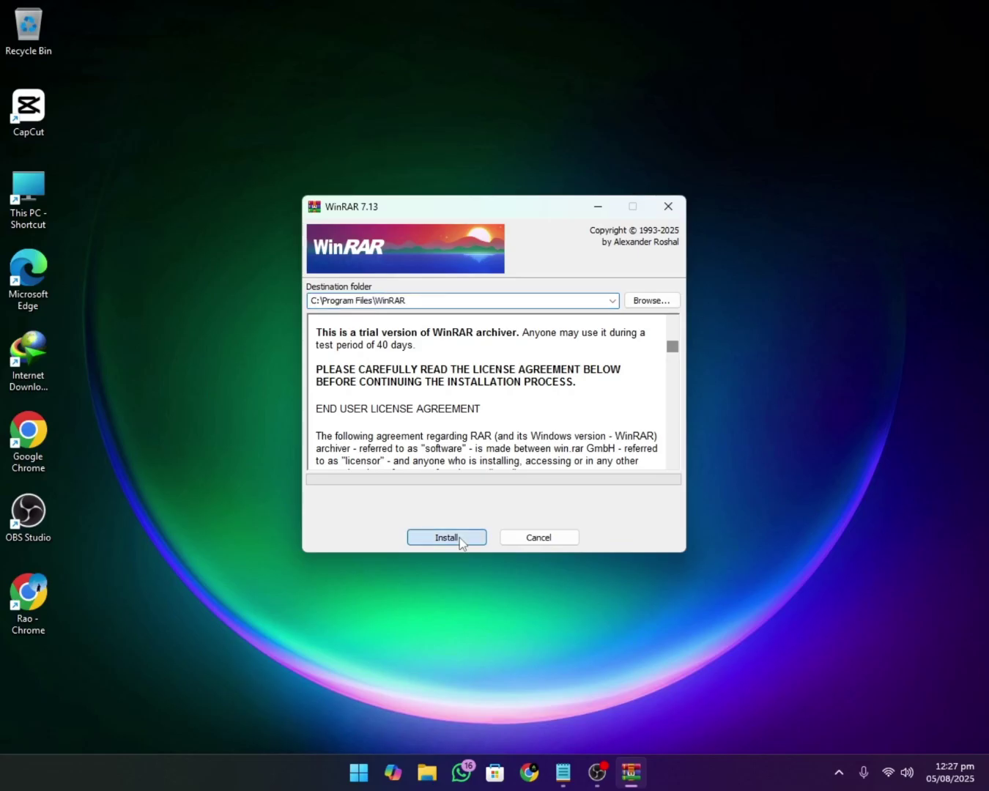
Install WinRAR, close its setup, then launch rufus-4.9 from Downloads > Programs
left_click(459, 538)
left_click(509, 530)
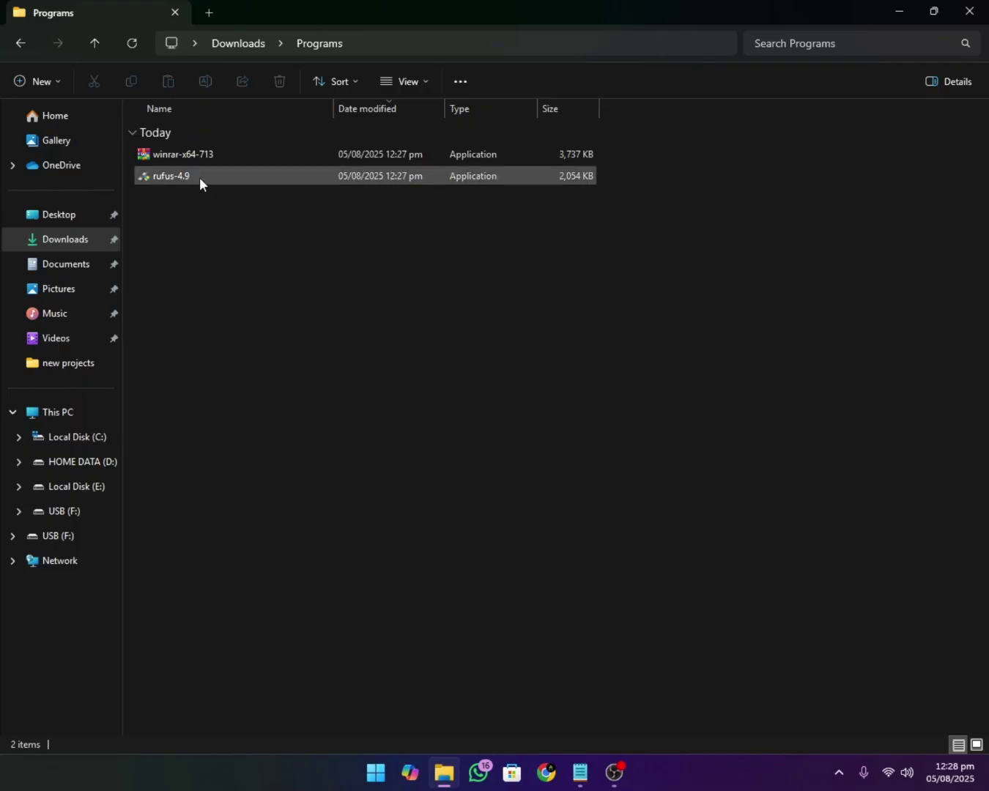
double_click(200, 177)
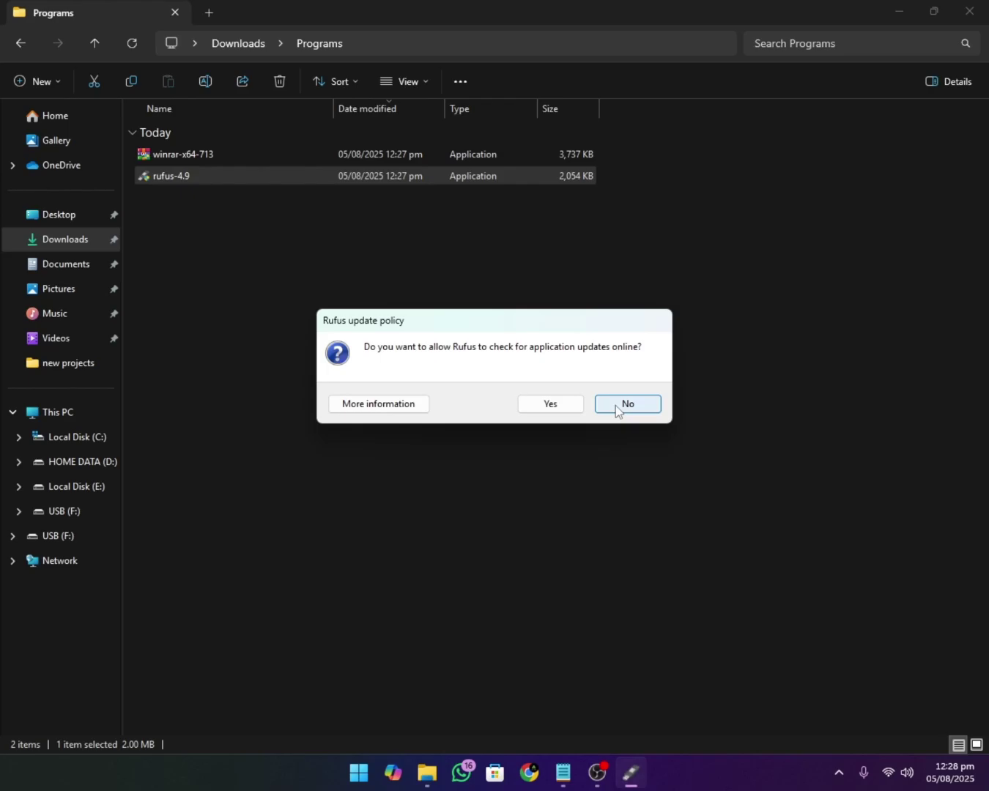
Decline update checks, target the 16 GB USB (F:) drive and select Android TV 9.iso
left_click(615, 405)
left_click(411, 193)
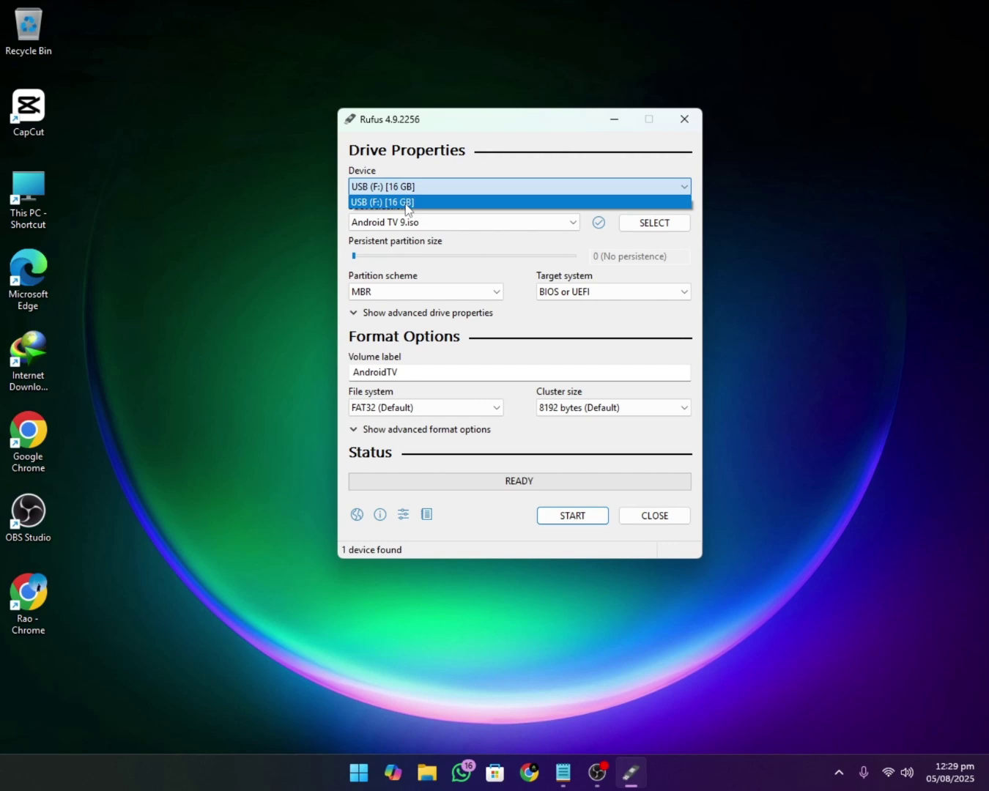
left_click(407, 206)
left_click(641, 226)
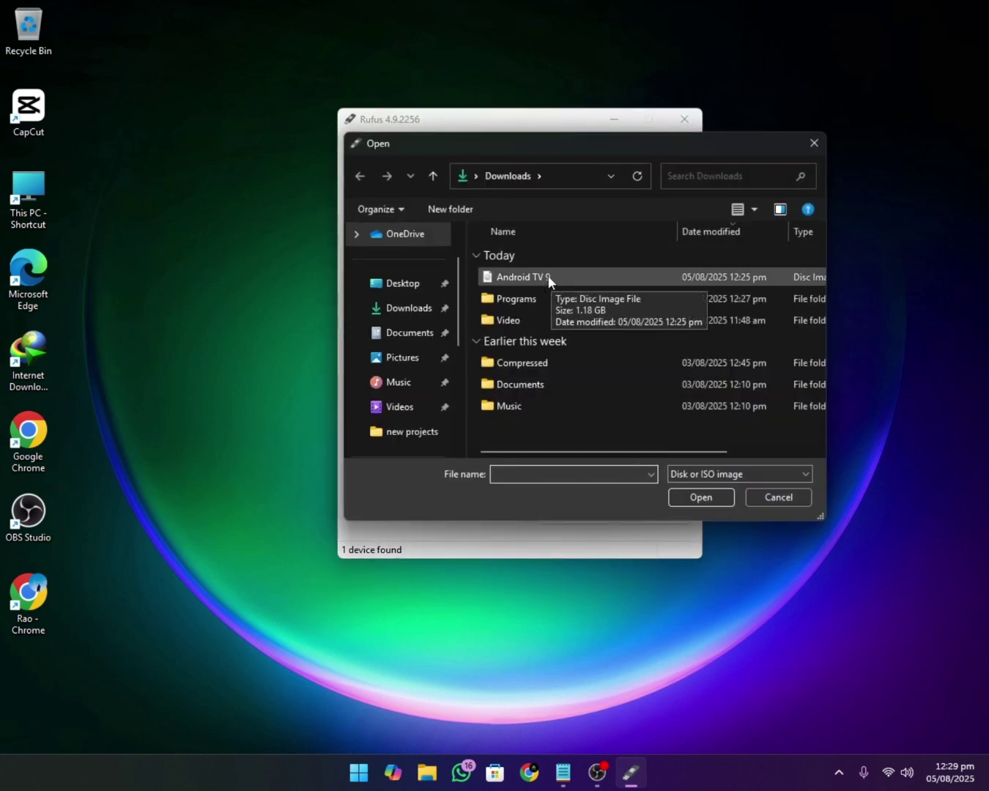
double_click(550, 275)
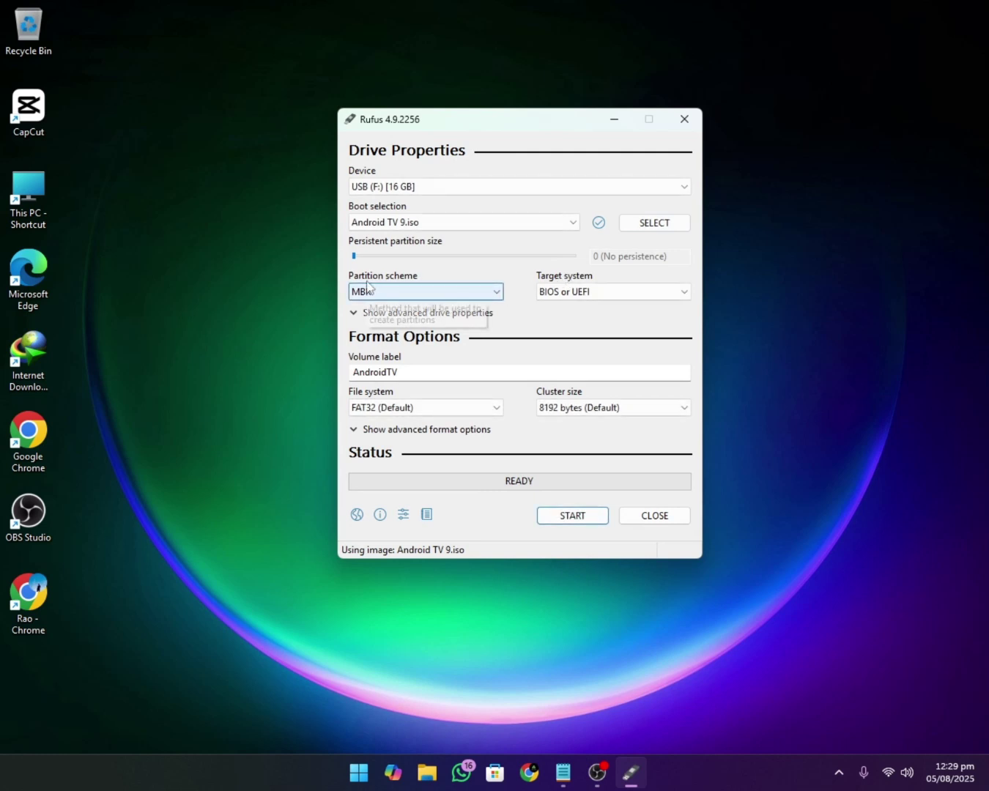
Set the partition scheme to GPT and keep FAT32 as the file system
left_click(405, 288)
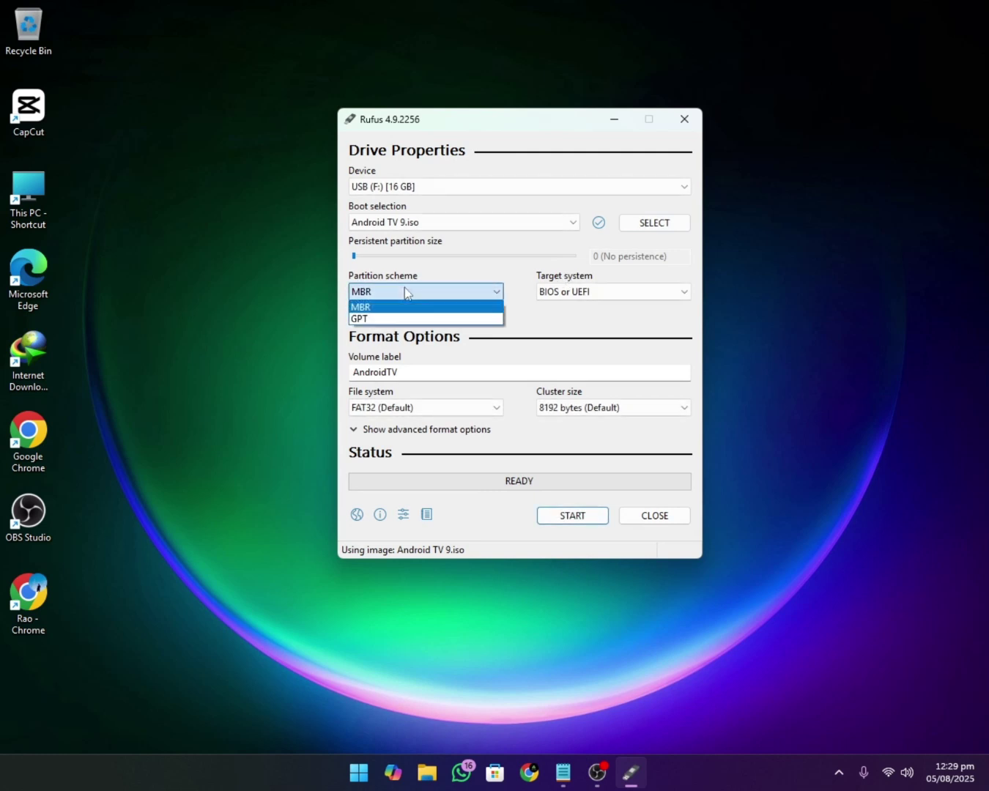
left_click(366, 320)
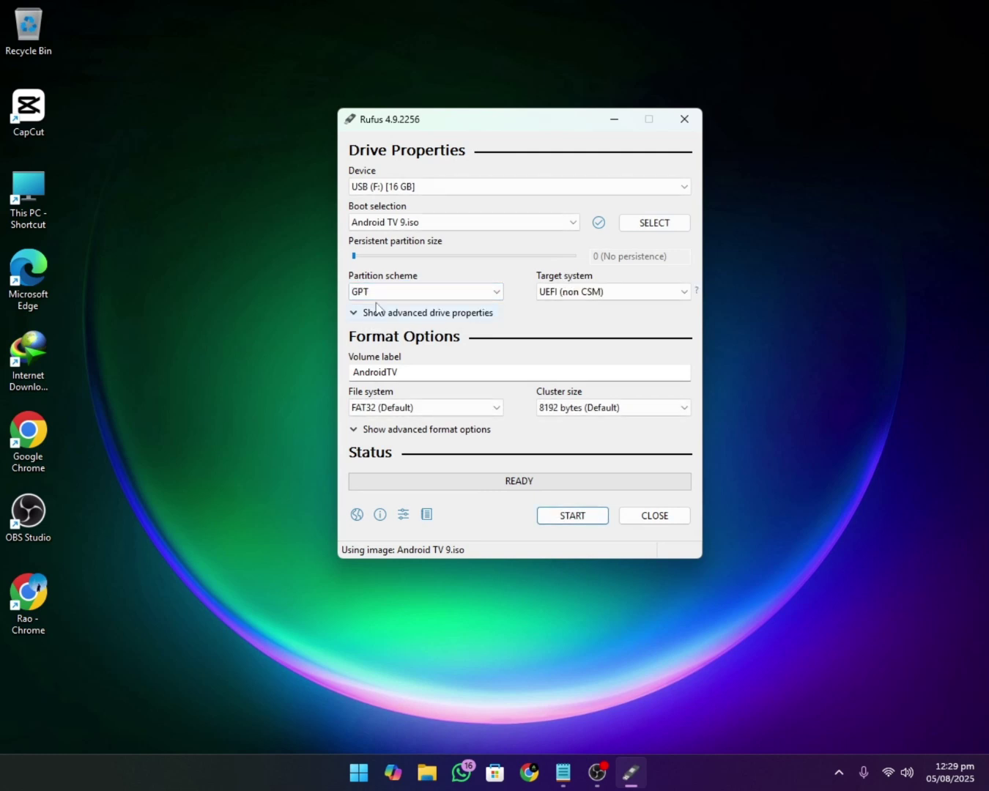
left_click(382, 415)
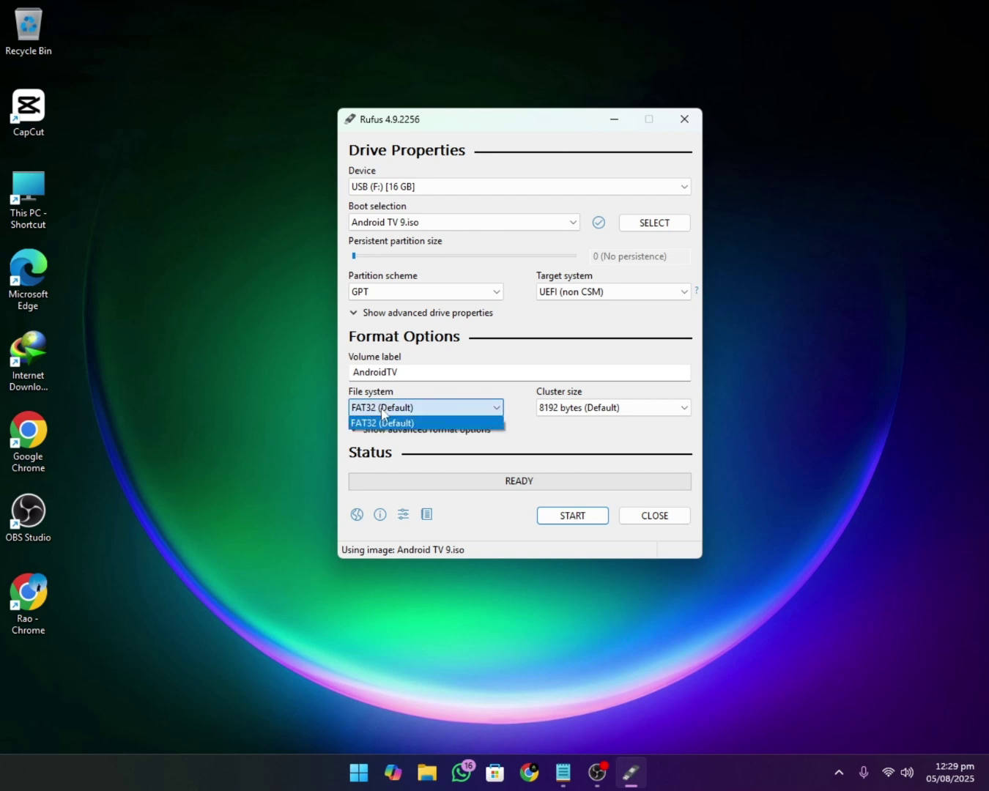
left_click(384, 422)
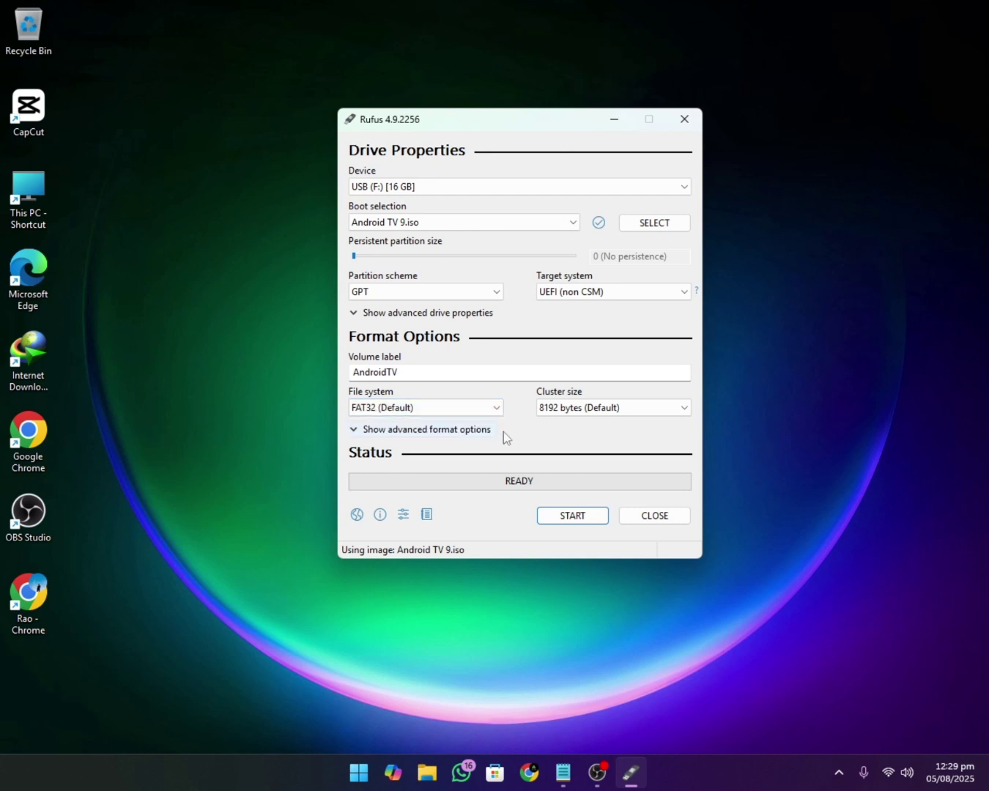
Start writing Android TV 9.iso, accepting the revoked-bootloader and data-erase warnings
left_click(570, 518)
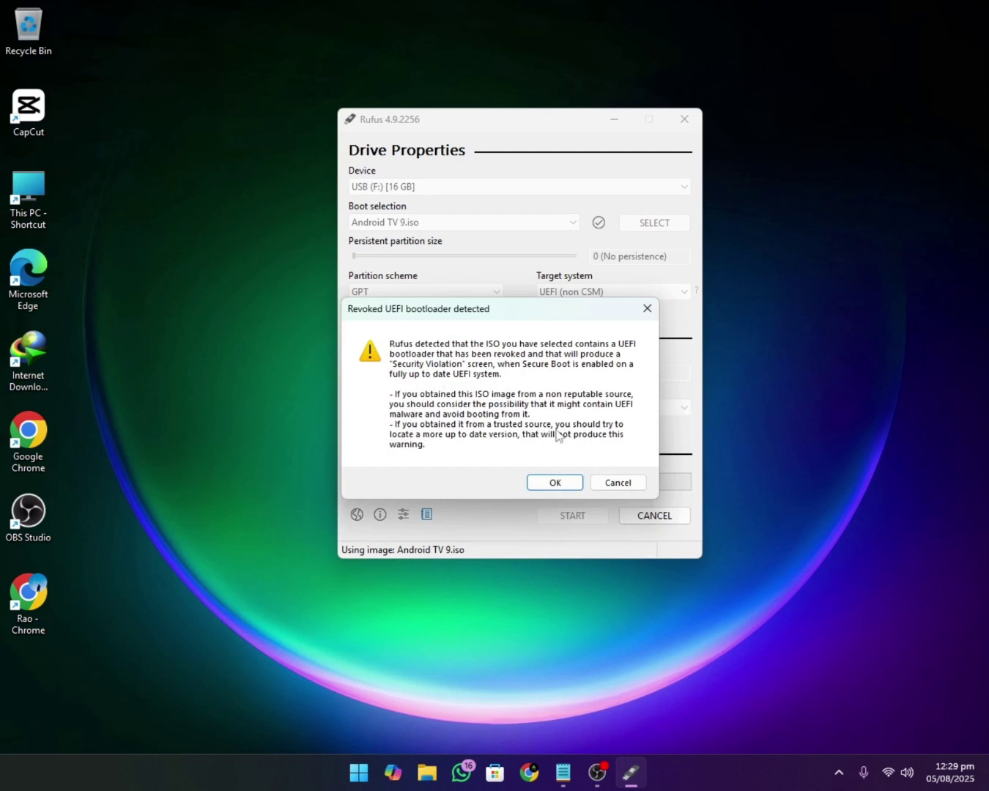
left_click(549, 482)
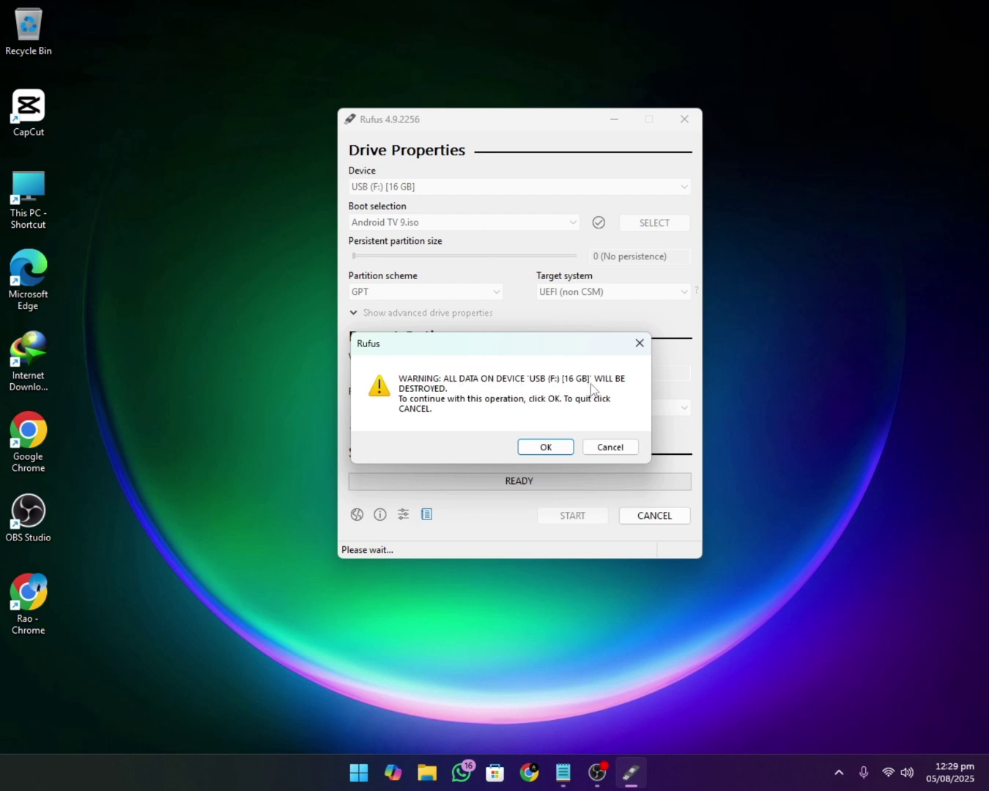
left_click(553, 446)
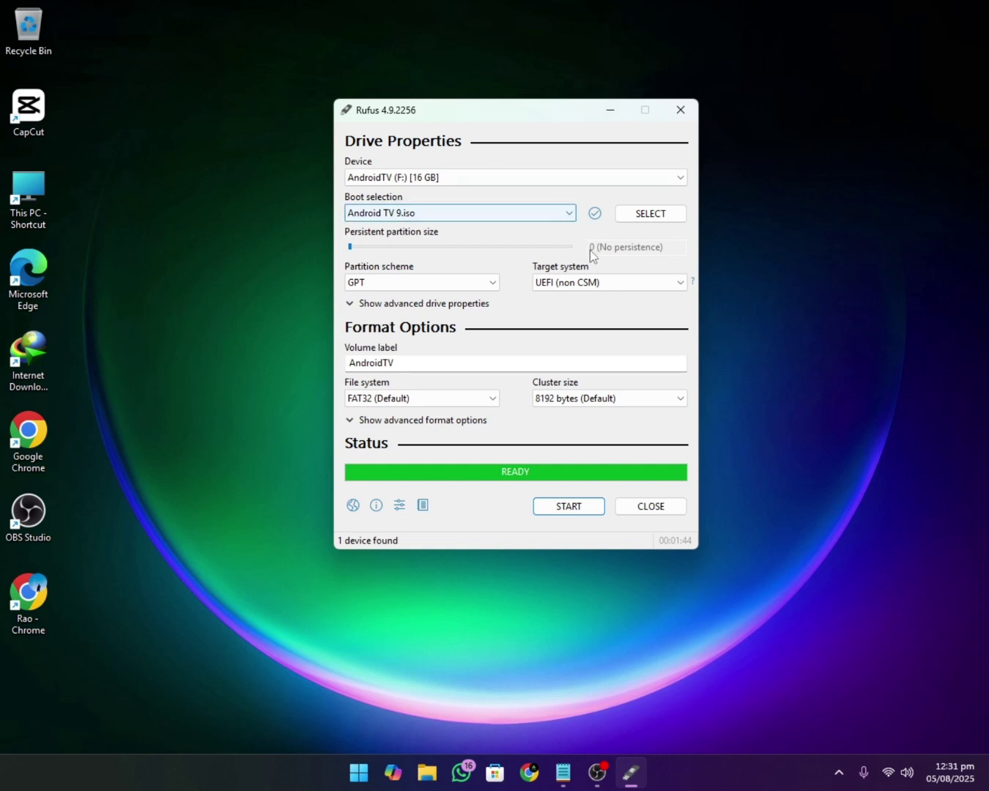
Close Rufus, open ANDROIDTV (F:) via This PC, and select the data4GB archive
left_click(657, 508)
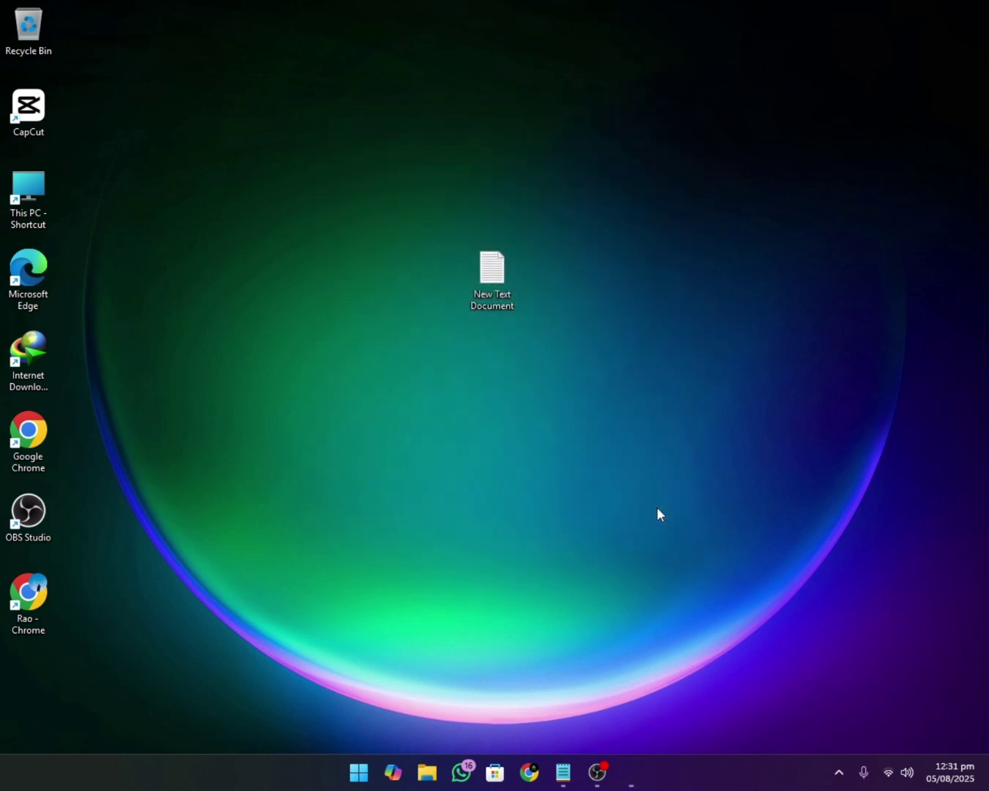
double_click(43, 204)
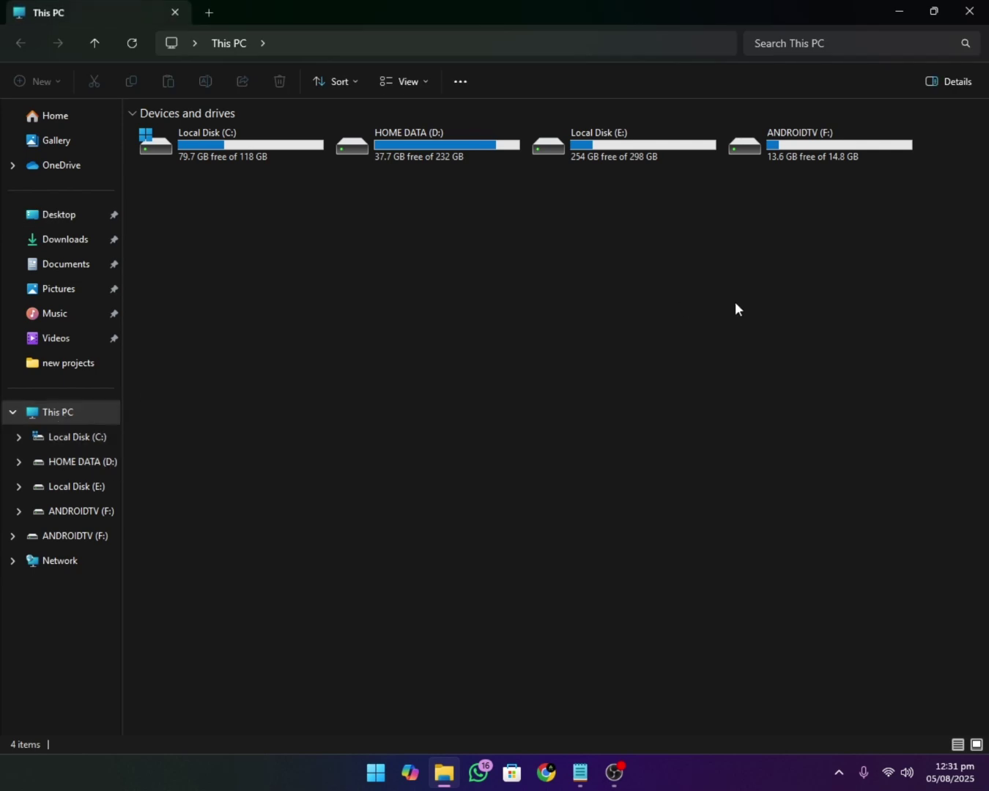
double_click(808, 151)
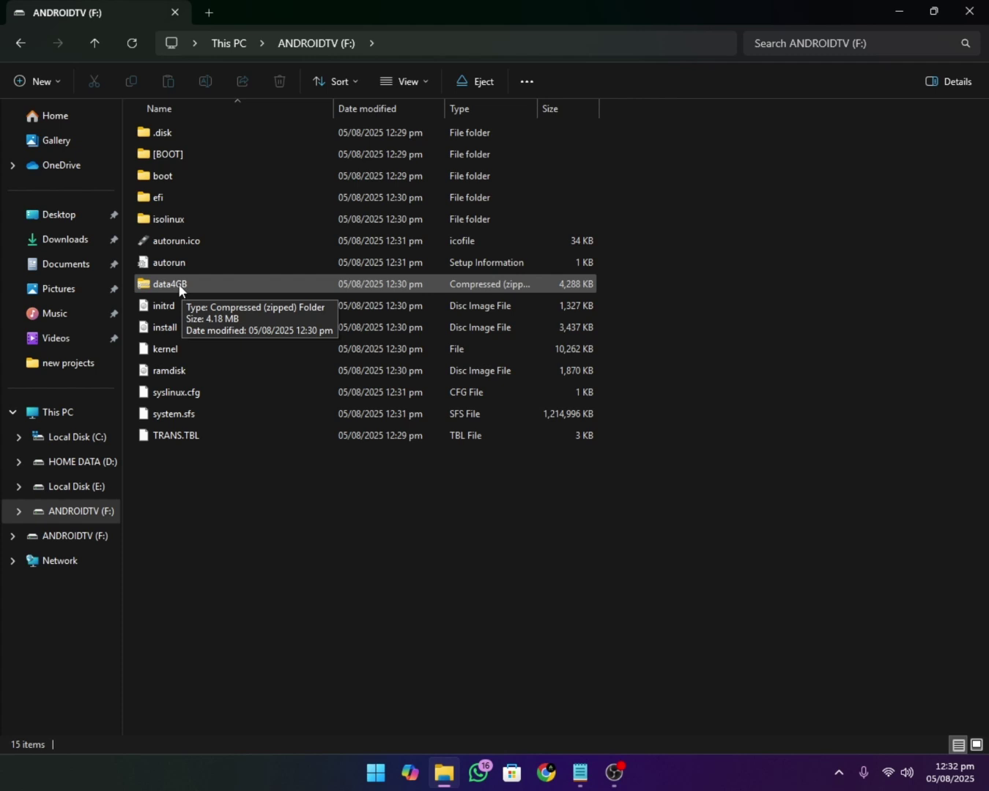
left_click(178, 283)
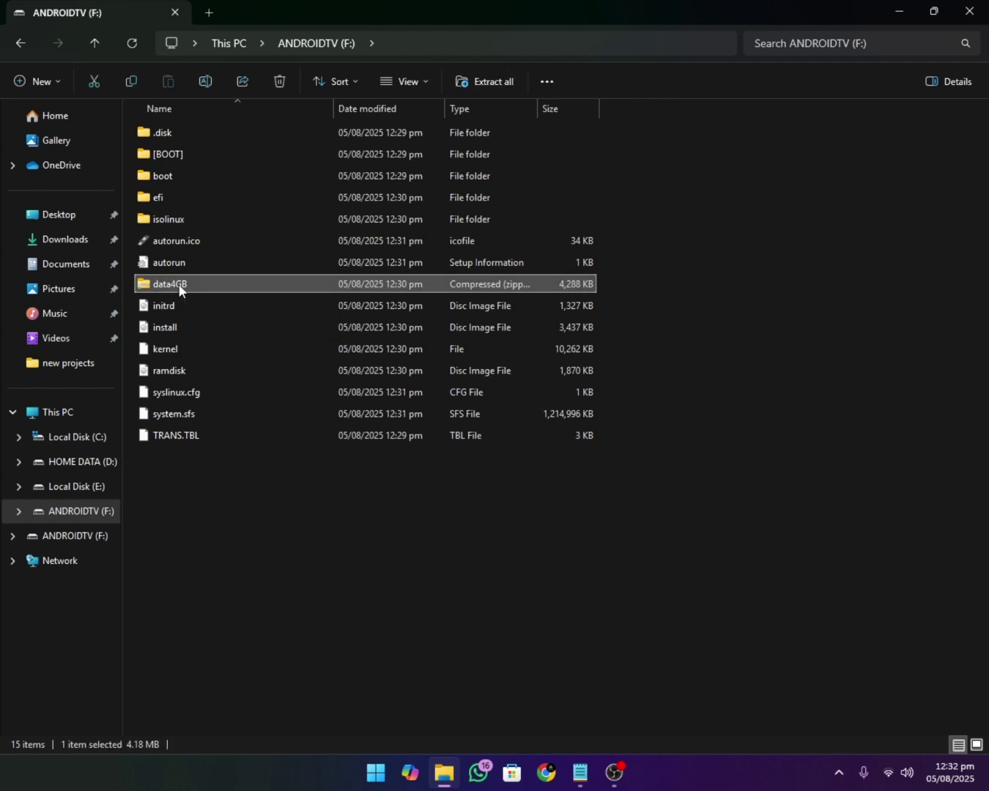
Extract data4GB here with WinRAR, moving the progress window aside until it finishes
right_click(179, 287)
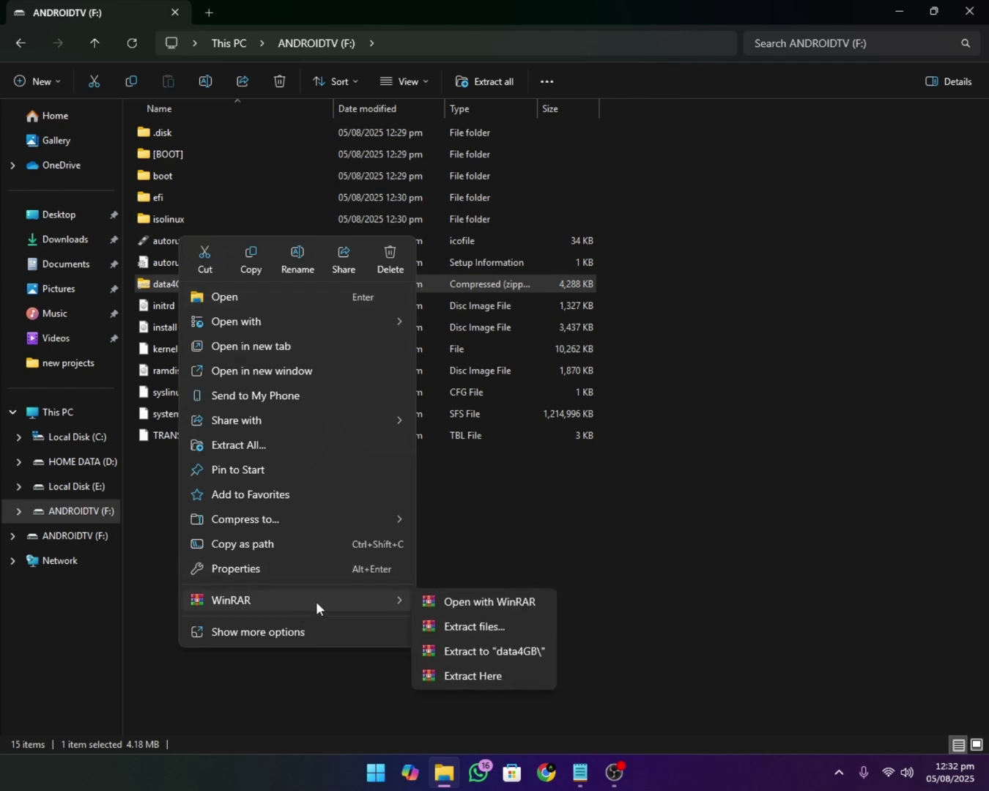
mouse_move(232, 601)
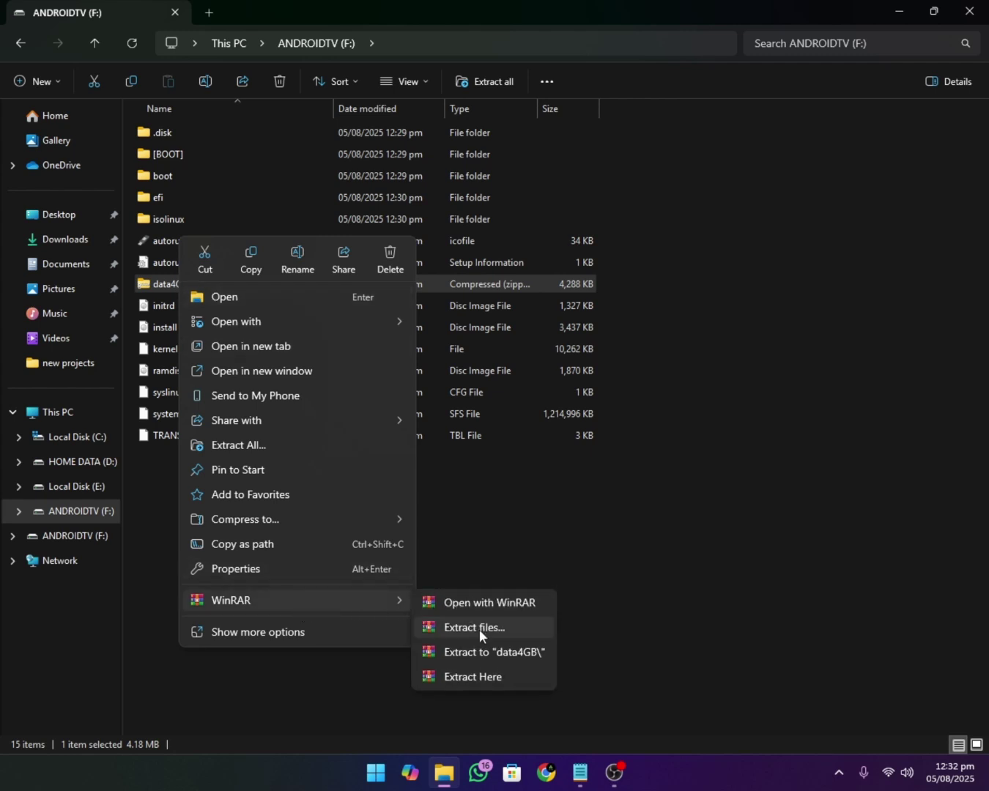
left_click(473, 680)
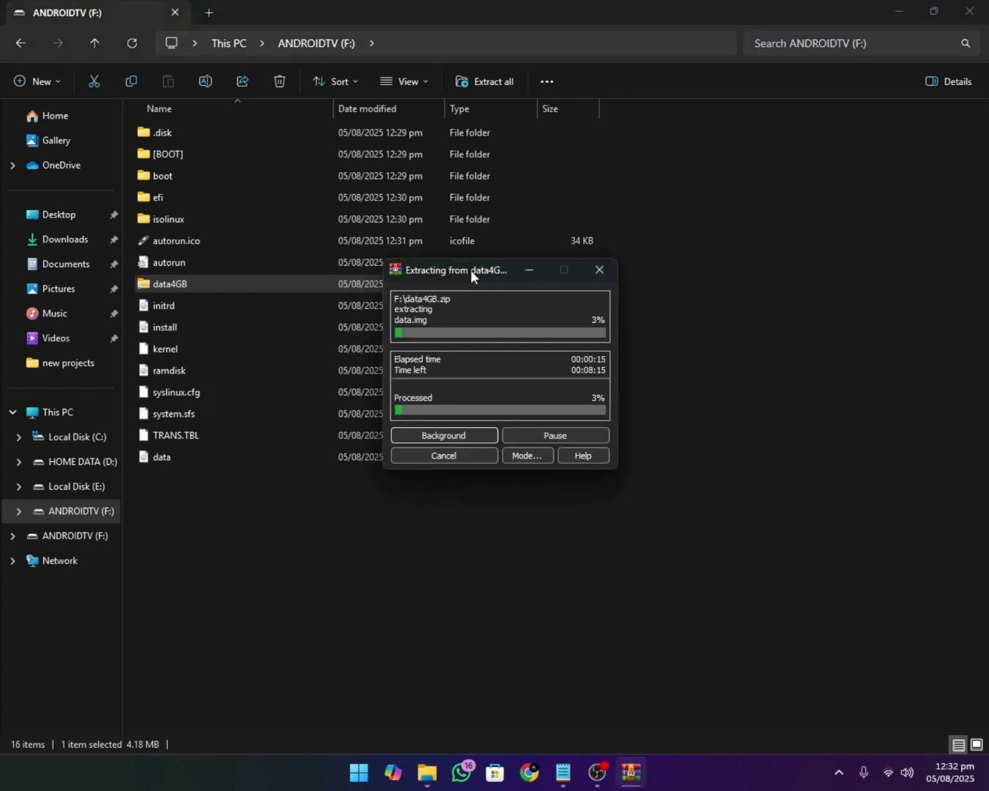
left_click_drag(471, 270, 561, 325)
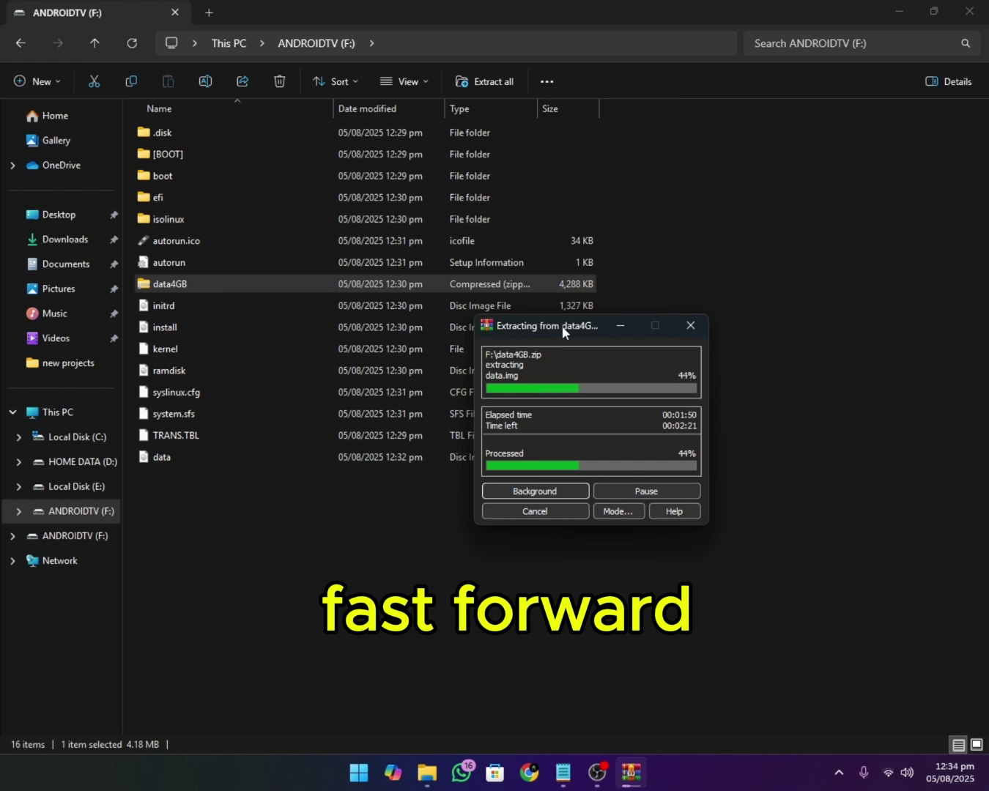
mouse_move(562, 325)
left_mouse_down()
mouse_move(552, 321)
mouse_move(561, 325)
left_mouse_up()
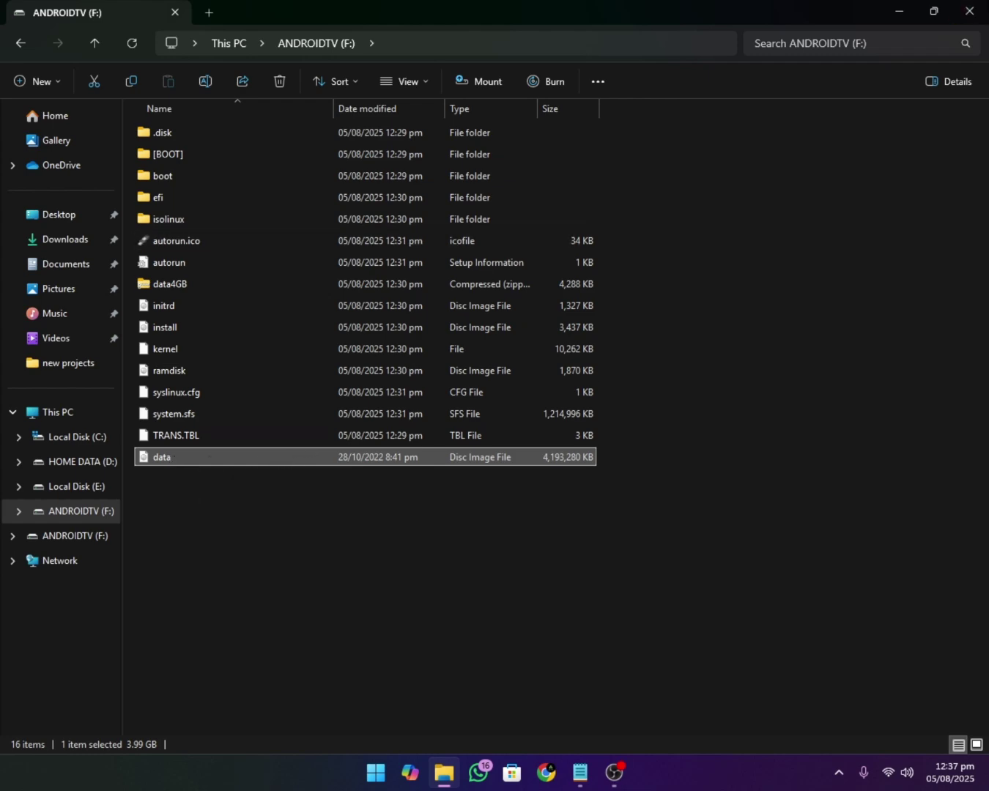
Close the ANDROIDTV (F:) File Explorer window
left_click(969, 10)
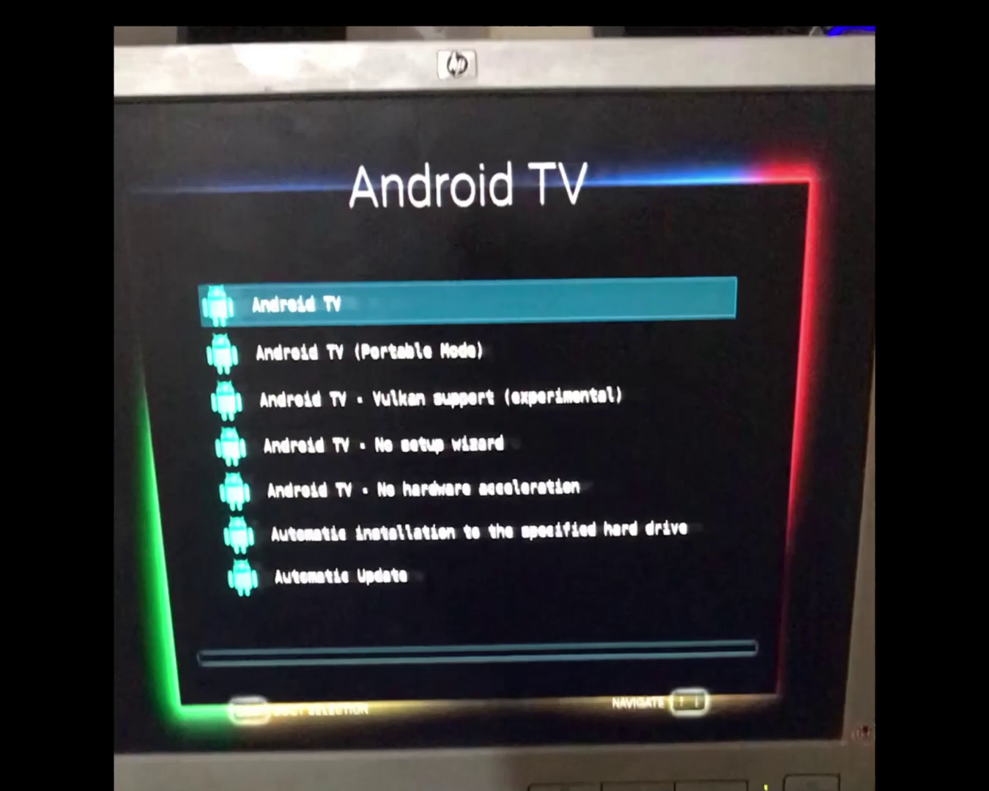
Boot the Android TV entry, choose English (United States), and continue to device naming
key("Return")
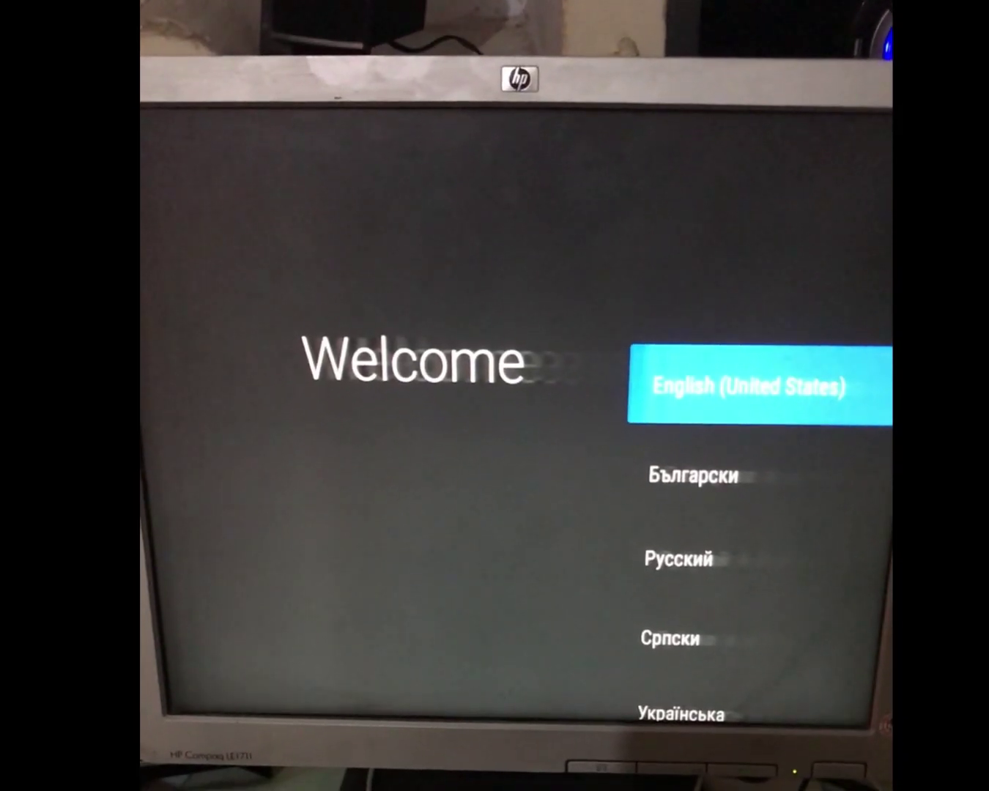
left_click(644, 384)
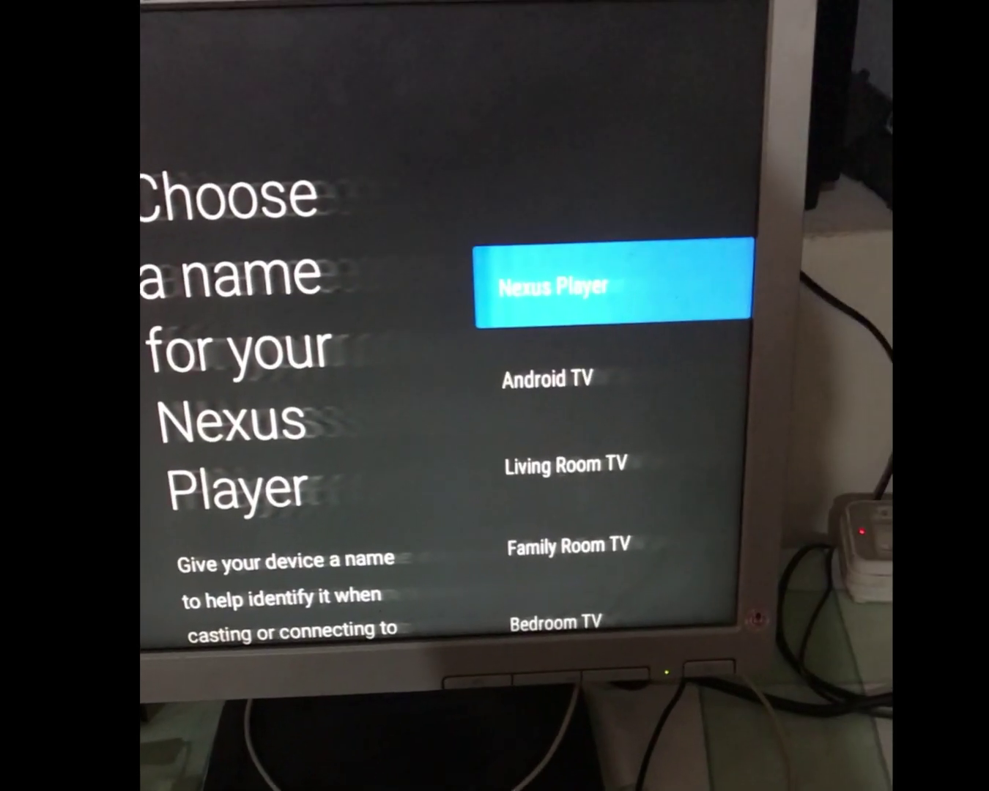
key("Return")
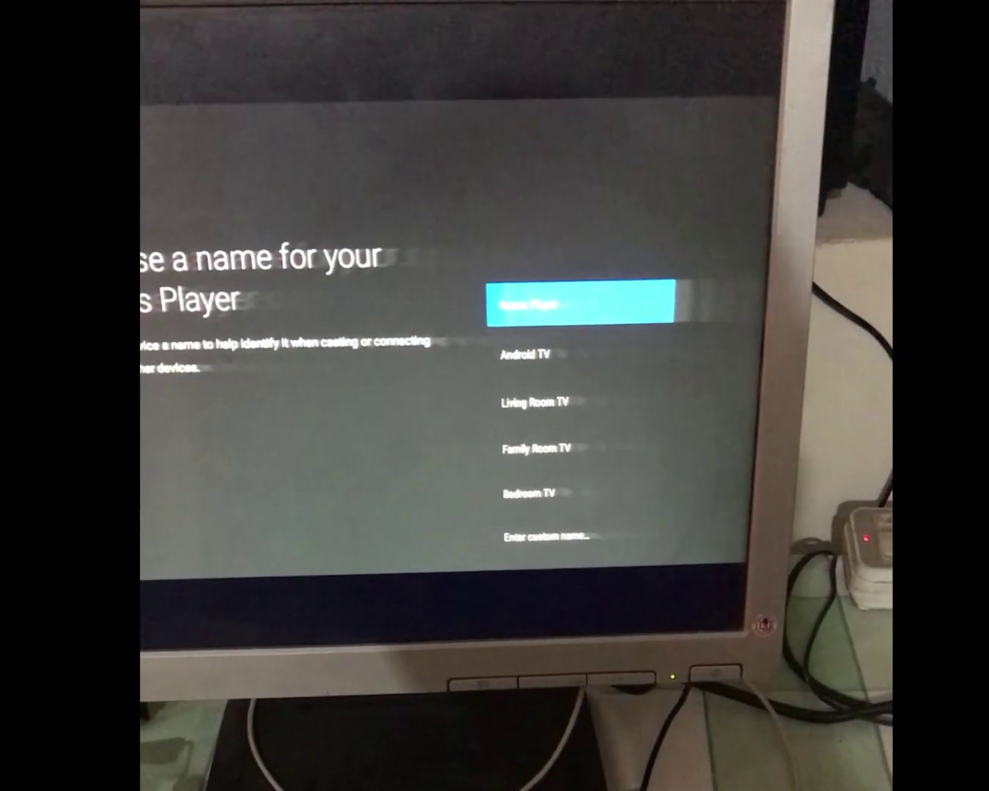
Pick the Android TV device name, finish setup, and move focus to the internet warning
key("Down")
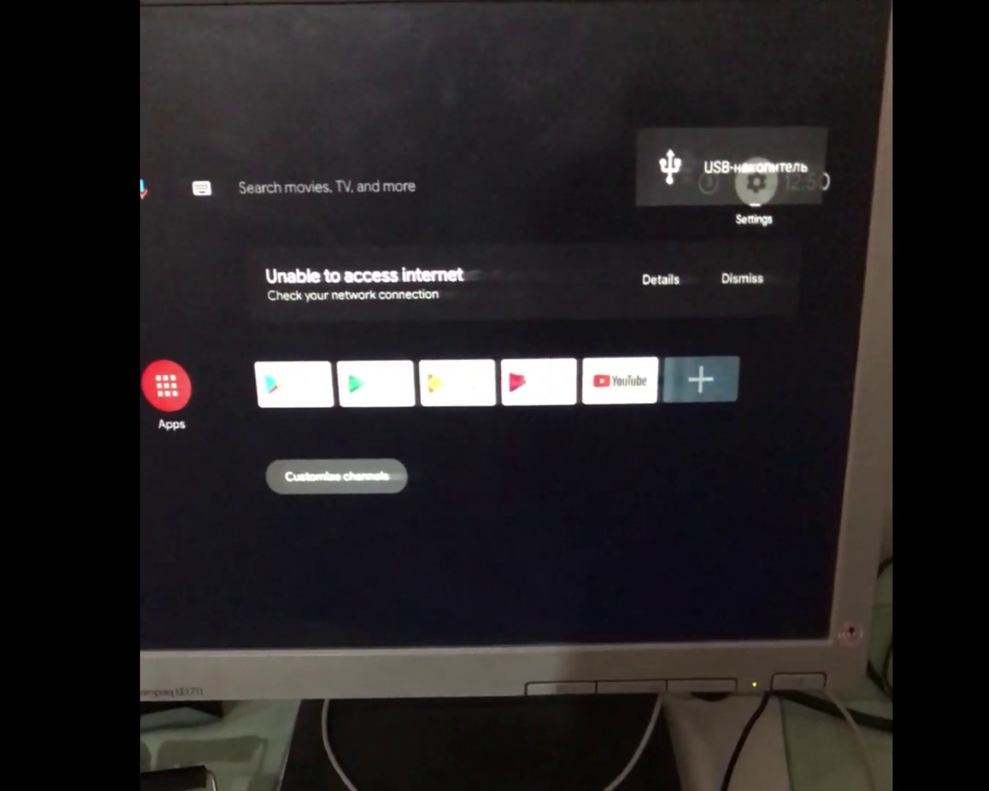
key("Left")
key("Down")
key("Down")
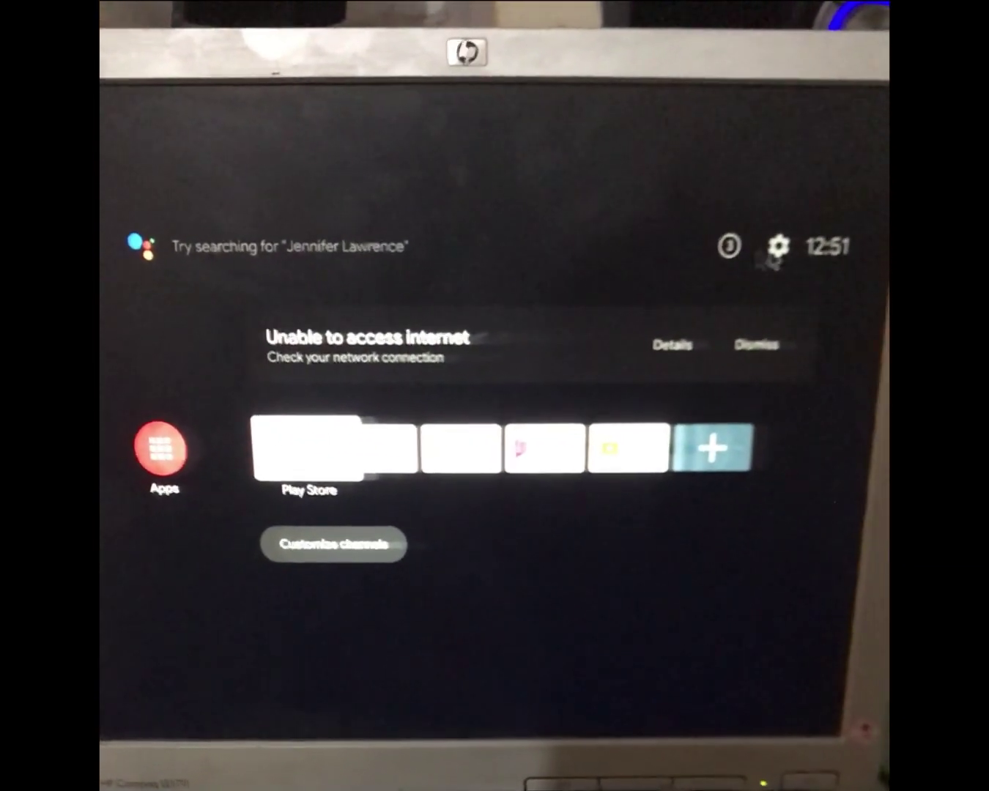
Restart the device from the Android TV settings panel and confirm 'Restart now?'
left_click(767, 239)
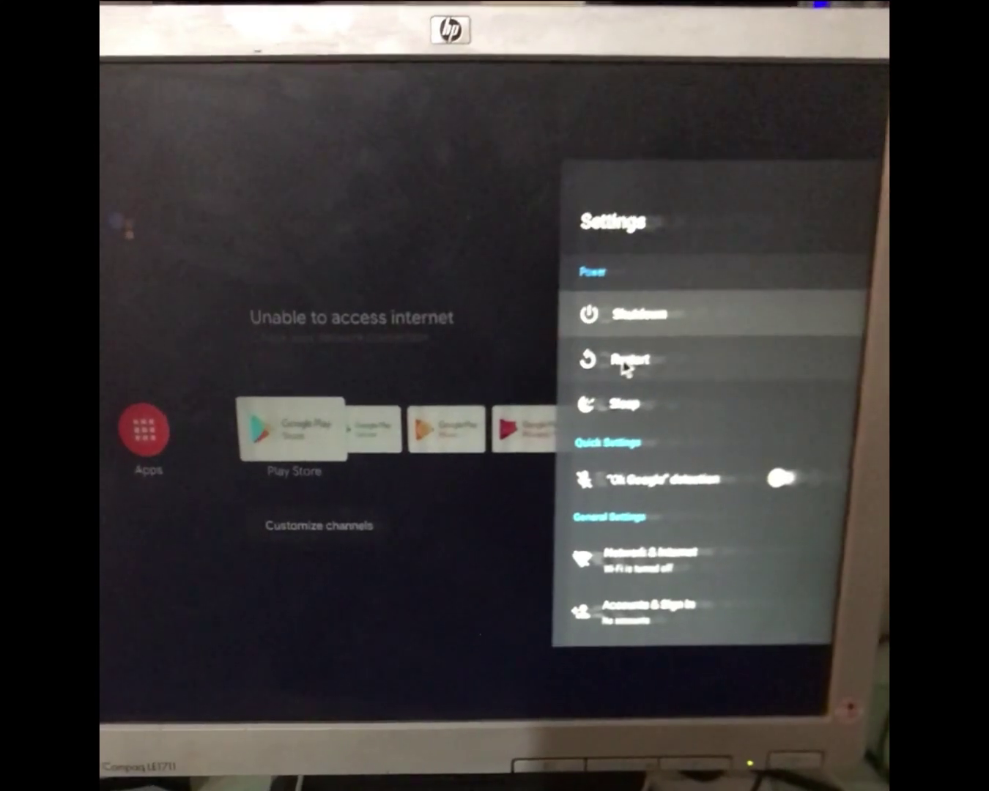
left_click(632, 351)
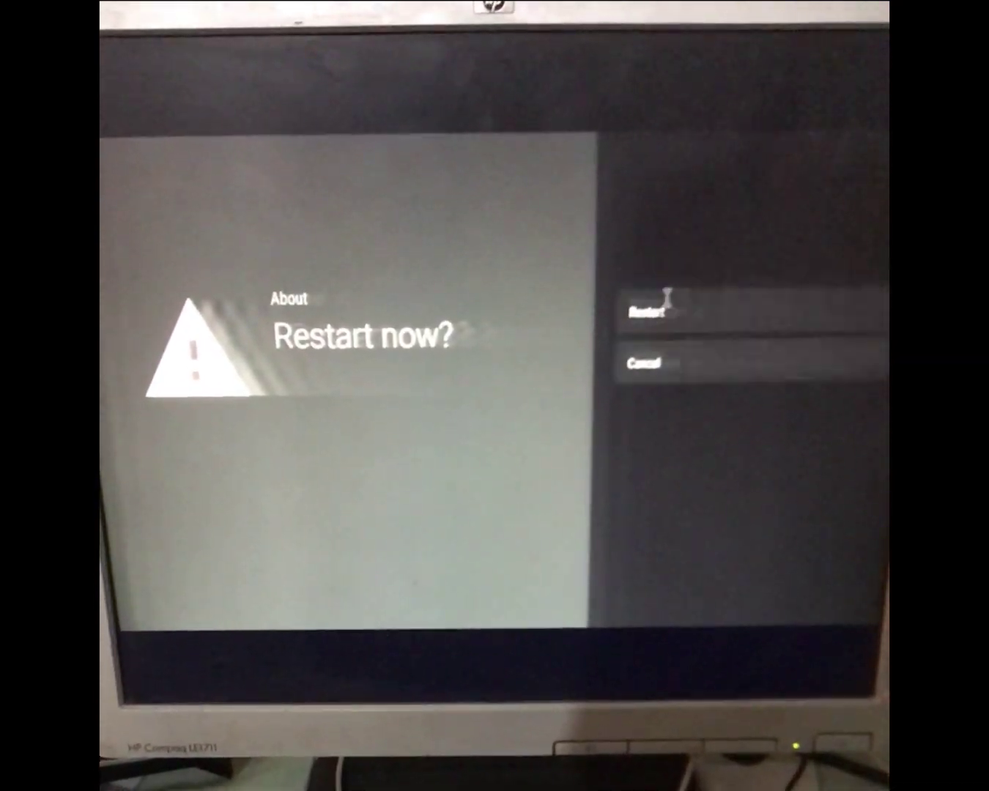
key("Return")
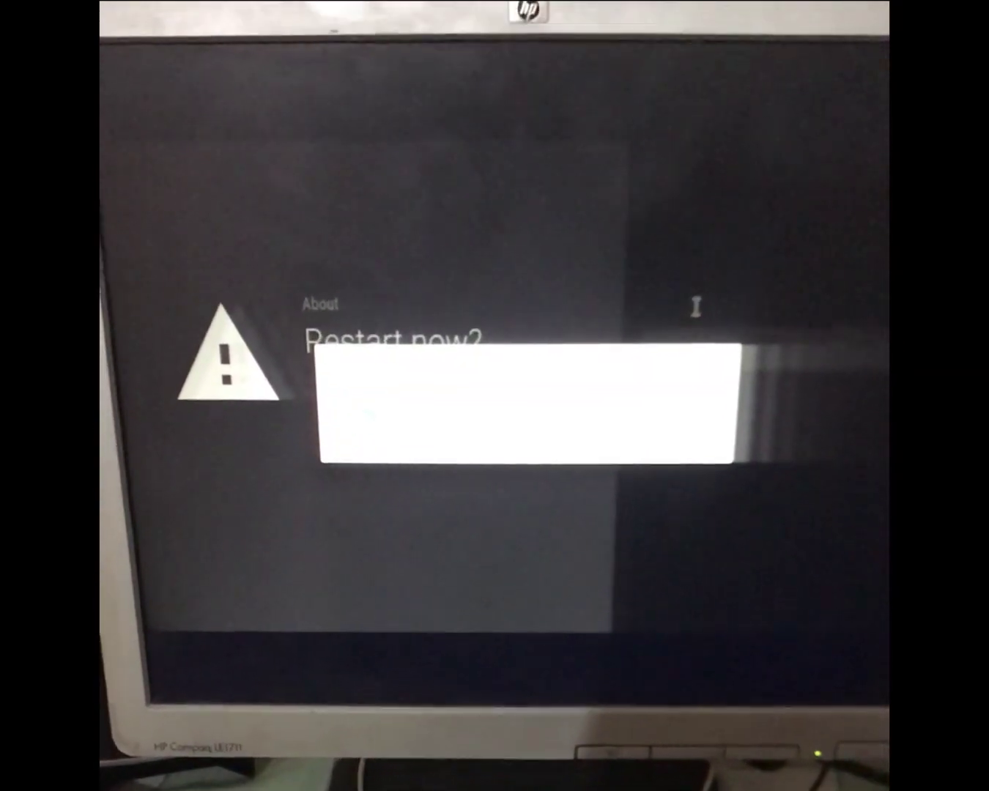